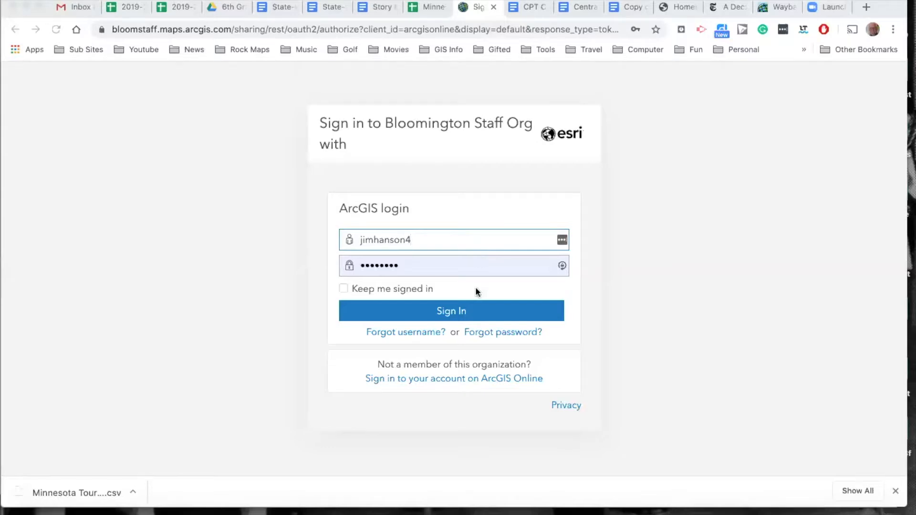
Sign in to Bloomington Staff Org with the prefilled ArcGIS login and look through the account's own content list
{"action": "left_click", "coordinate": [457, 312]}
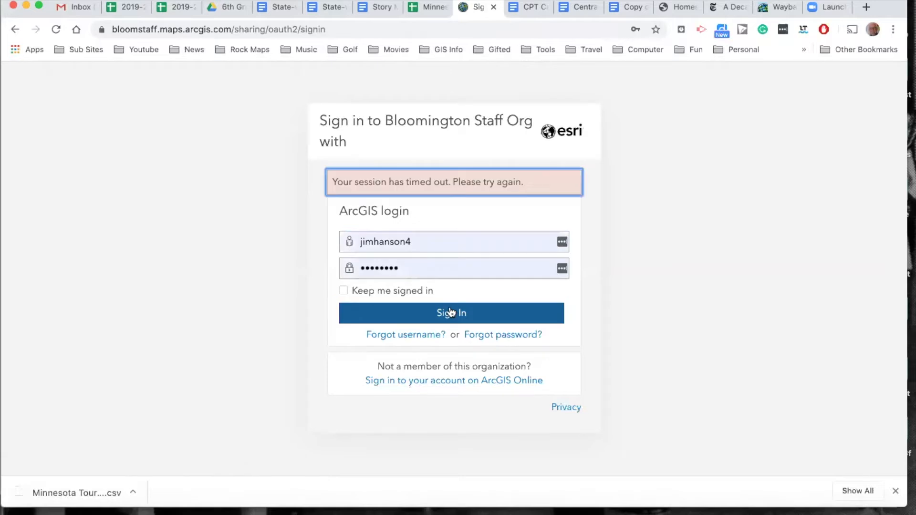
{"action": "left_click", "coordinate": [450, 312]}
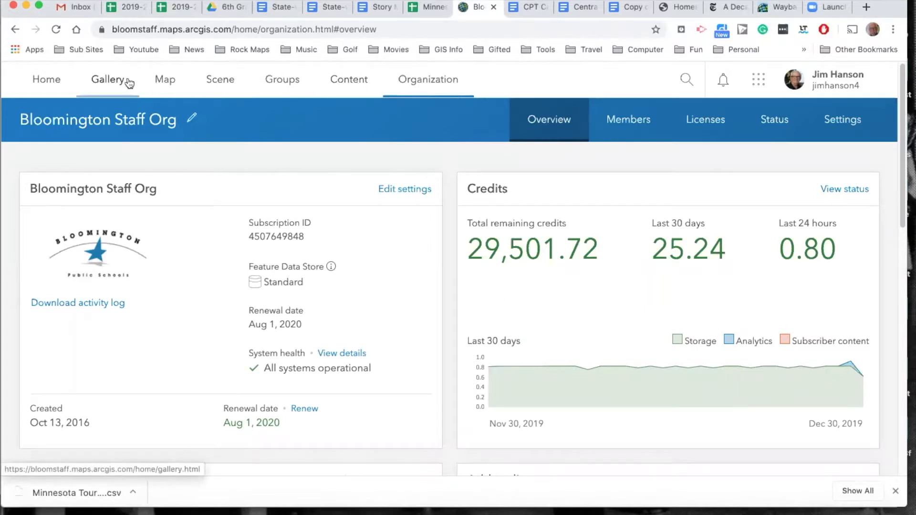
{"action": "left_click", "coordinate": [352, 82]}
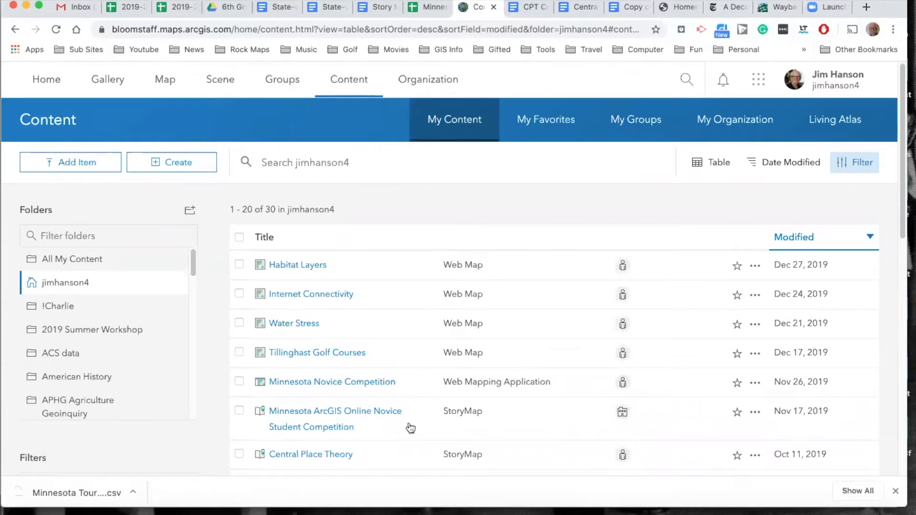
{"action": "scroll", "coordinate": [449, 399], "scroll_direction": "down", "scroll_amount": 10}
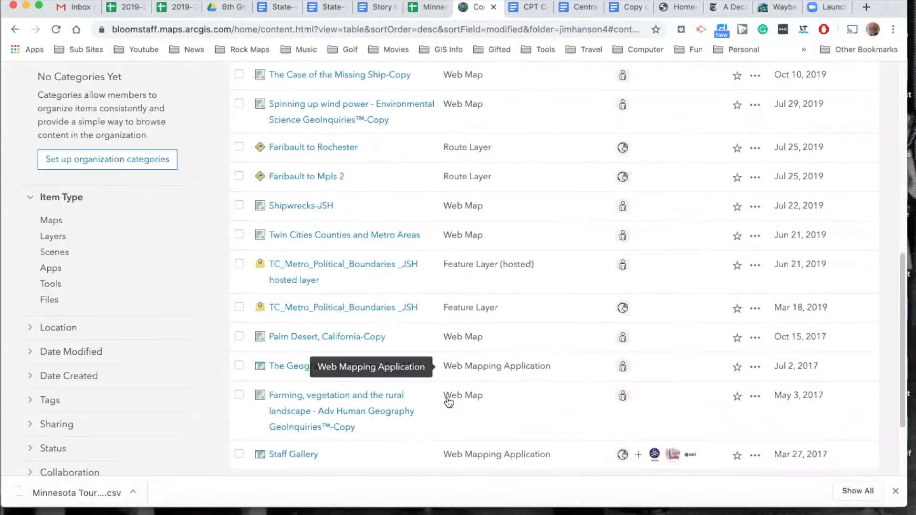
{"action": "scroll", "coordinate": [449, 402], "scroll_direction": "up", "scroll_amount": 10}
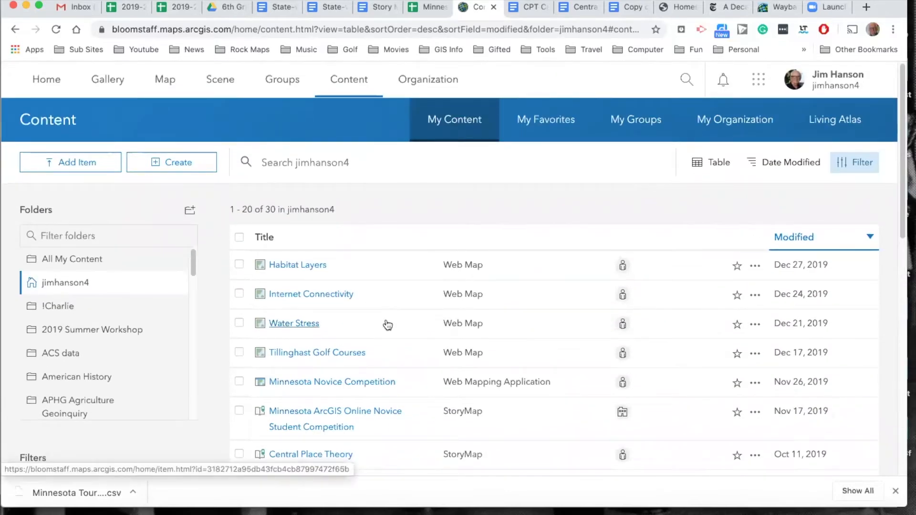
Create a new content folder named Minnesota Tour
{"action": "left_click", "coordinate": [190, 212]}
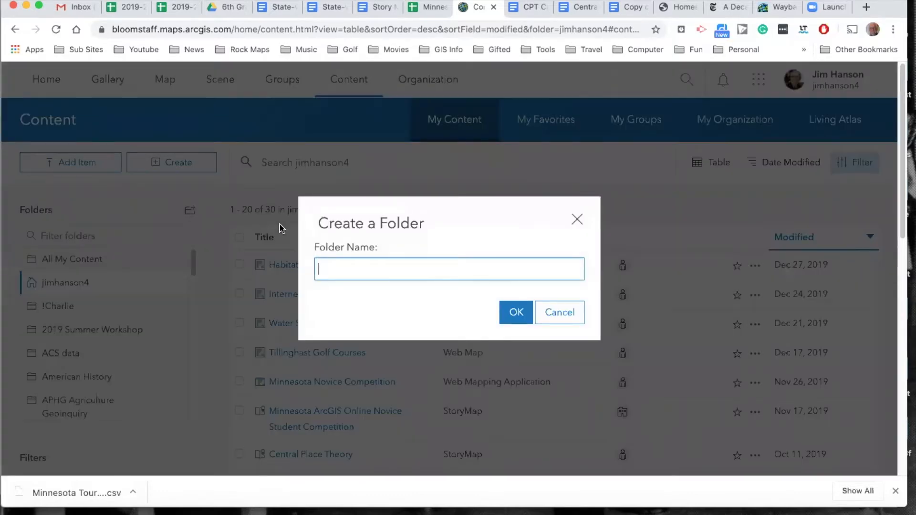
{"action": "type", "text": "Minnesota Tour"}
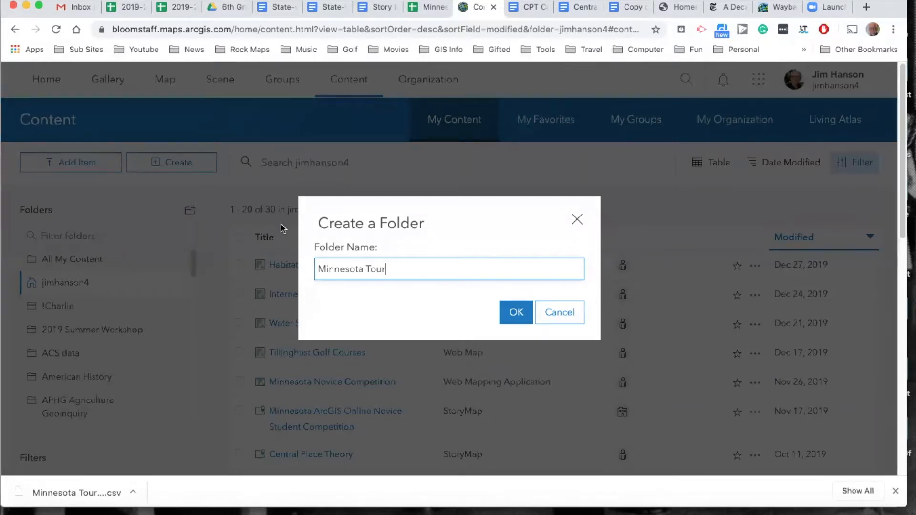
{"action": "left_click", "coordinate": [516, 313]}
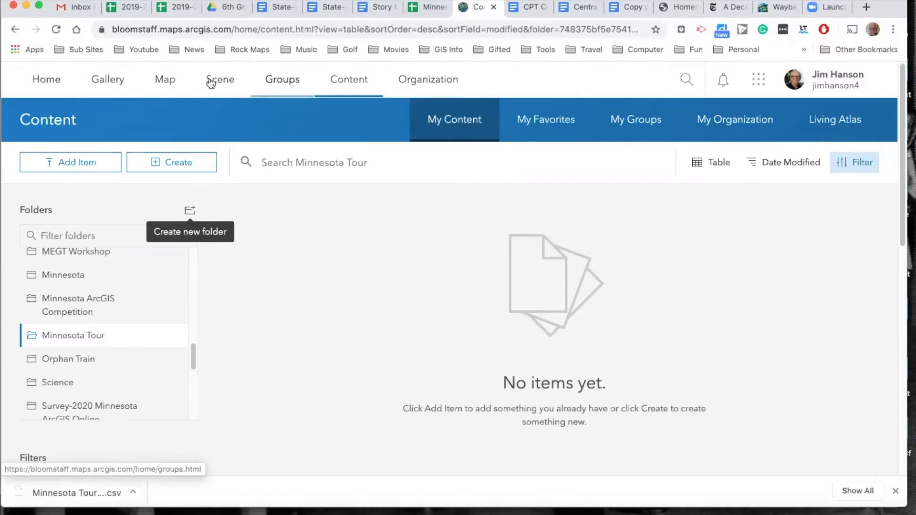
Open a new map in the map viewer, show its contents list, and frame the map on Minnesota
{"action": "left_click", "coordinate": [166, 82]}
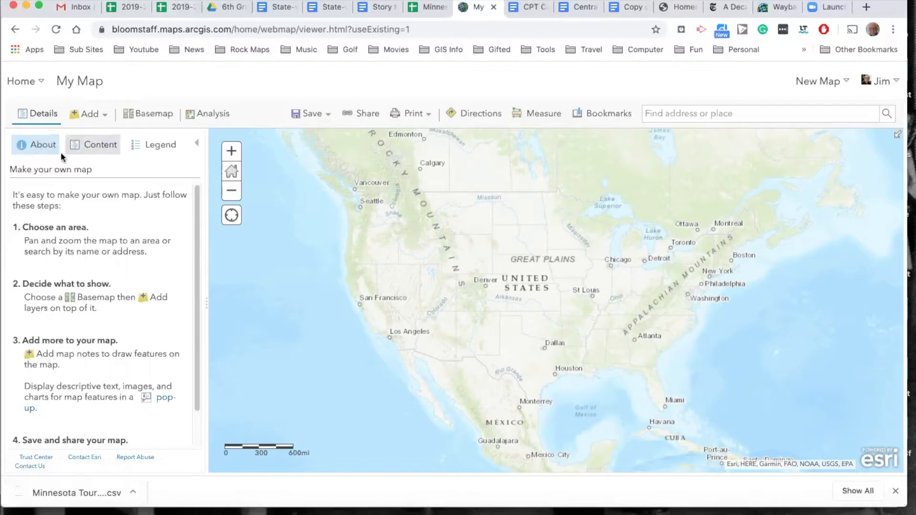
{"action": "left_click", "coordinate": [87, 148]}
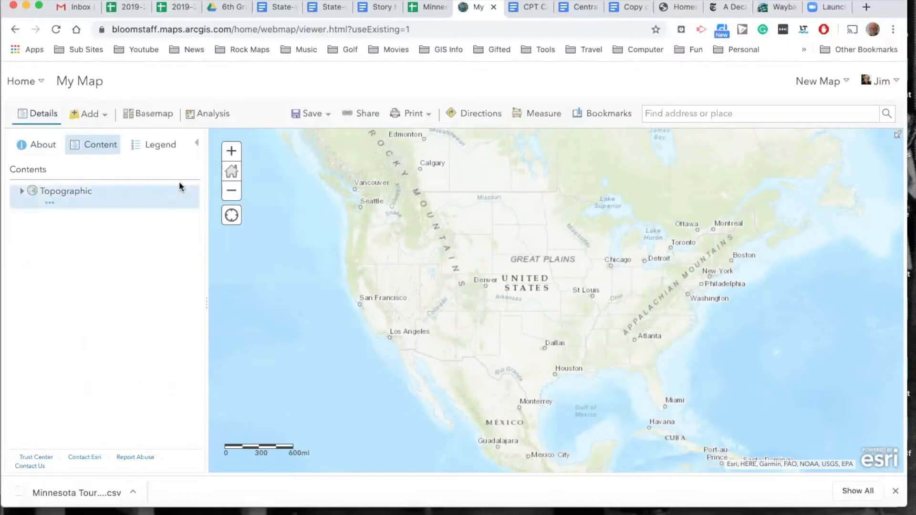
{"action": "left_click", "coordinate": [159, 148]}
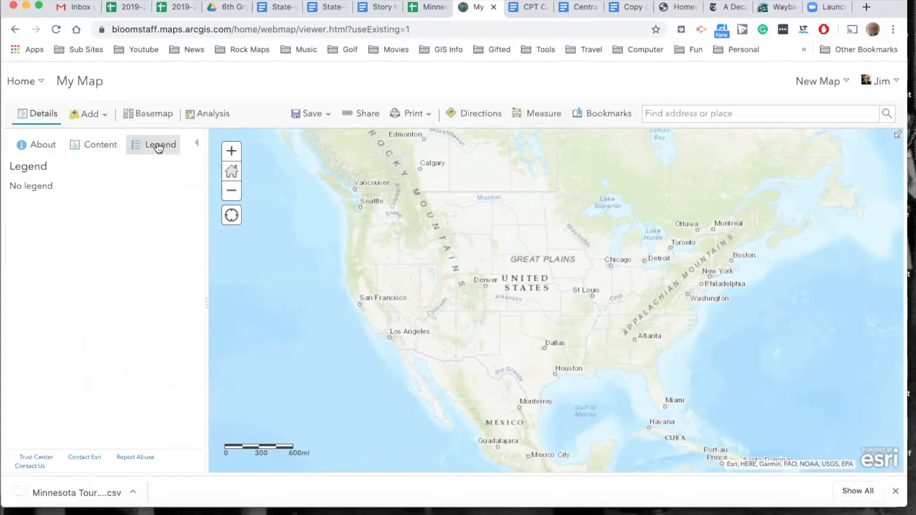
{"action": "left_click", "coordinate": [98, 145]}
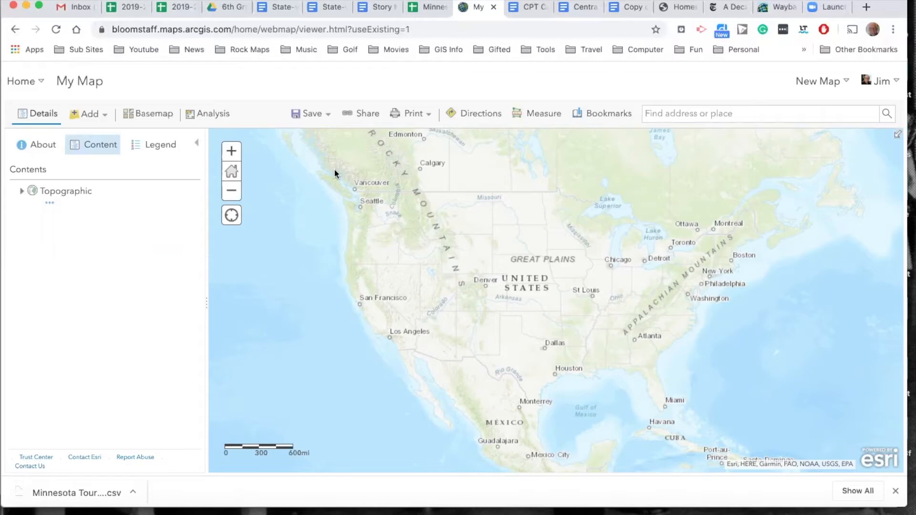
{"action": "left_click", "coordinate": [231, 152]}
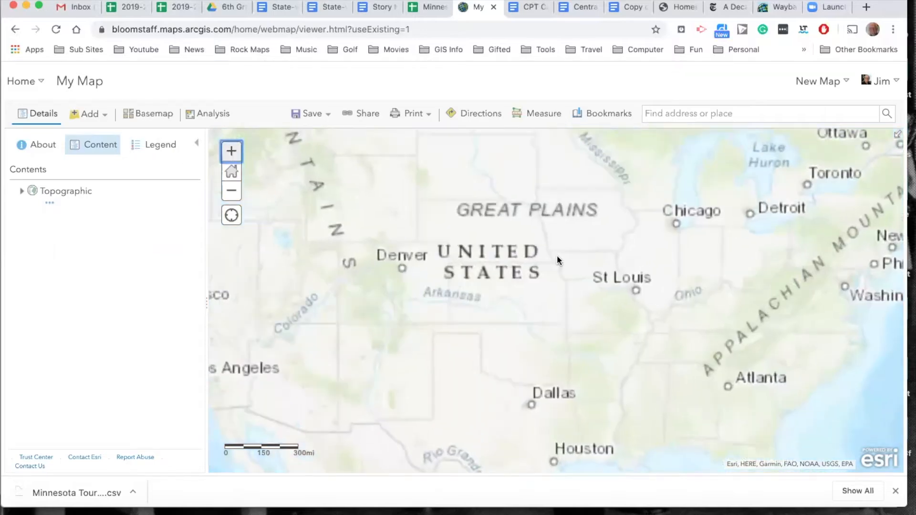
{"action": "scroll", "coordinate": [572, 253], "scroll_direction": "up", "scroll_amount": 3}
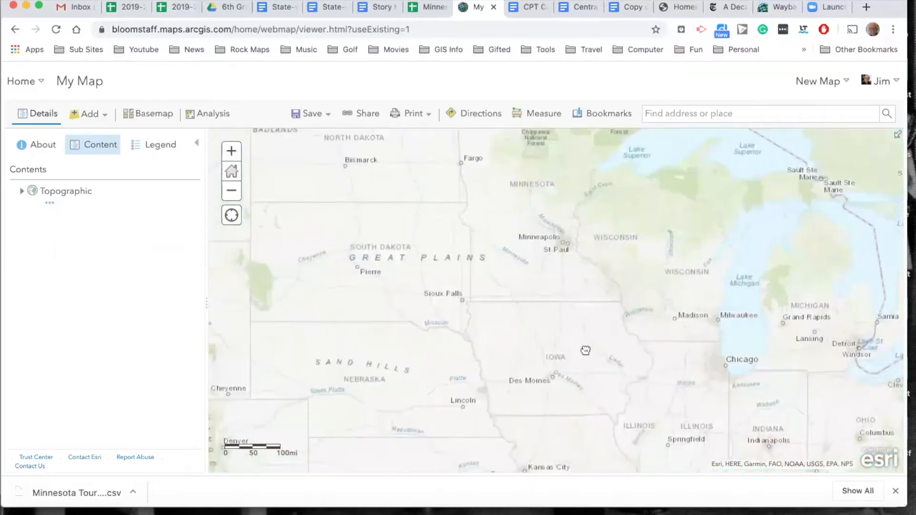
{"action": "left_click_drag", "start_coordinate": [585, 351], "coordinate": [556, 469]}
{"action": "left_click", "coordinate": [231, 152]}
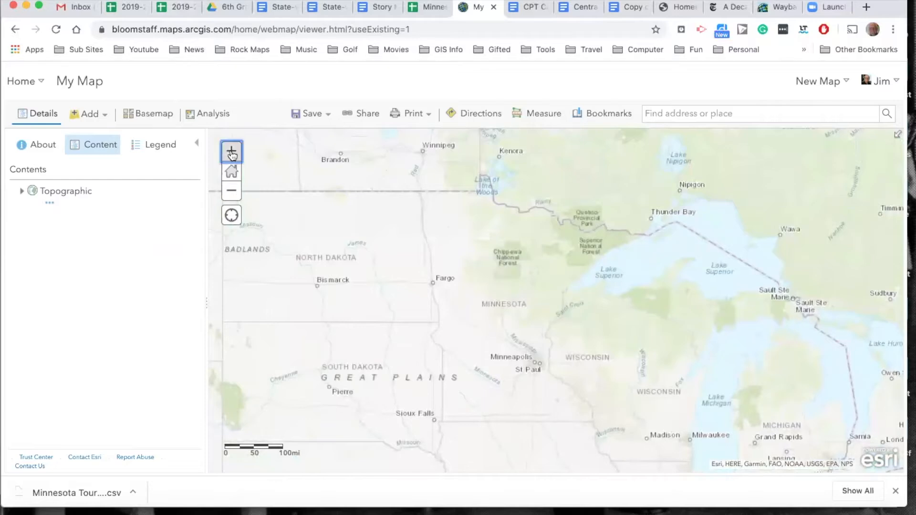
{"action": "left_click_drag", "start_coordinate": [531, 326], "coordinate": [542, 251]}
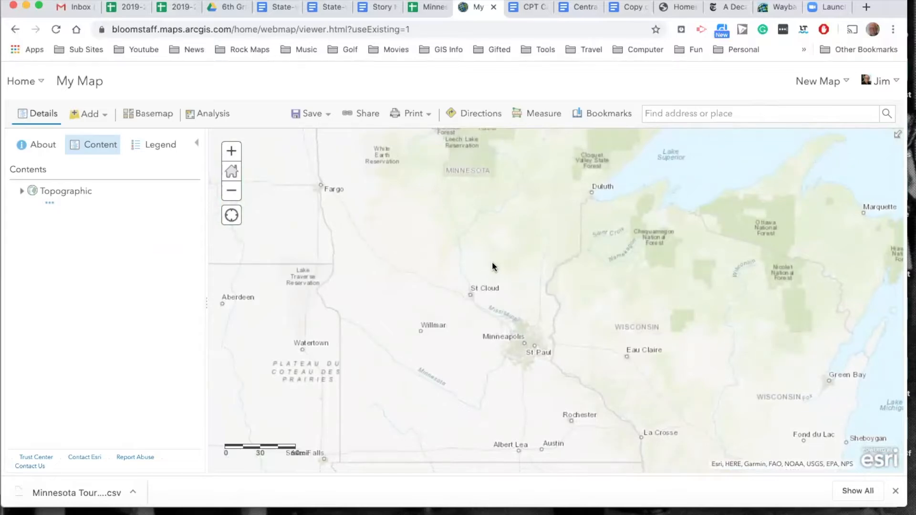
Switch to the Minnesota Tour 6th Grade spreadsheet and copy the place name Split Rock Light House from cell A2
{"action": "left_click", "coordinate": [423, 8]}
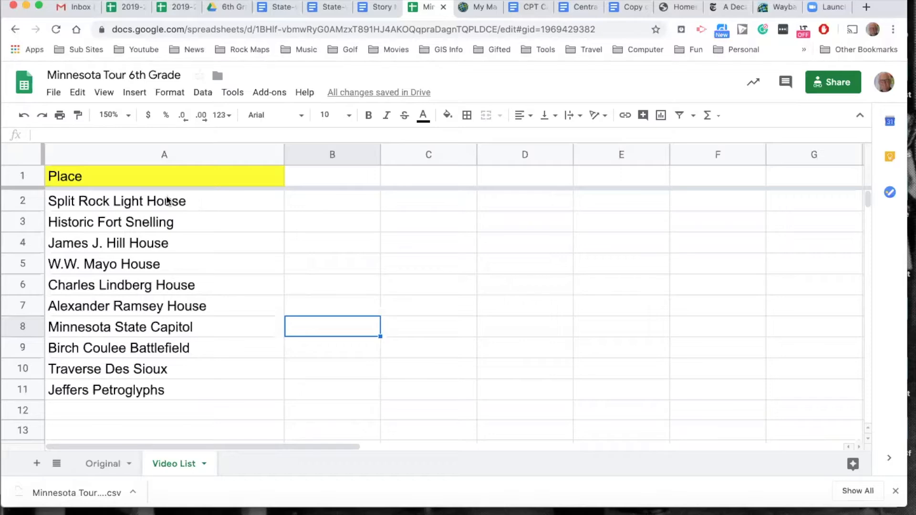
{"action": "left_click", "coordinate": [150, 202]}
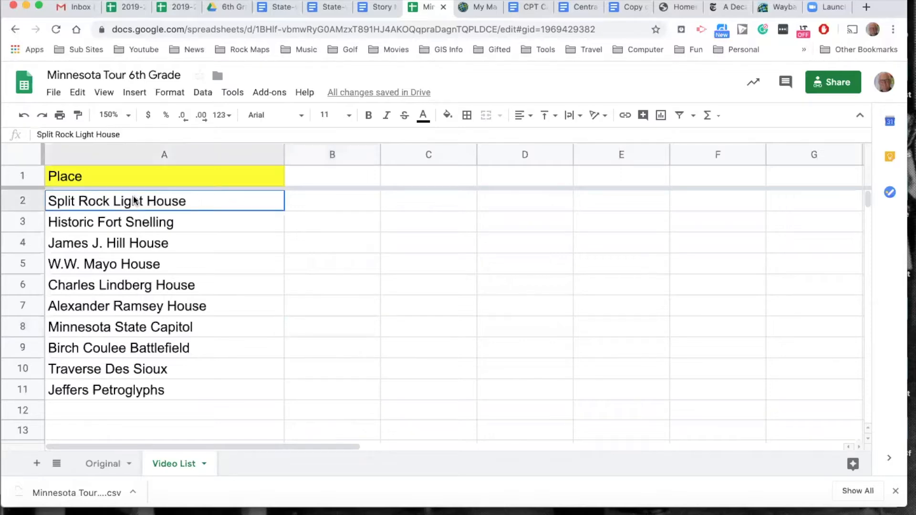
{"action": "double_click", "coordinate": [188, 201]}
{"action": "left_click_drag", "start_coordinate": [192, 199], "coordinate": [50, 199]}
{"action": "key", "text": "ctrl+c"}
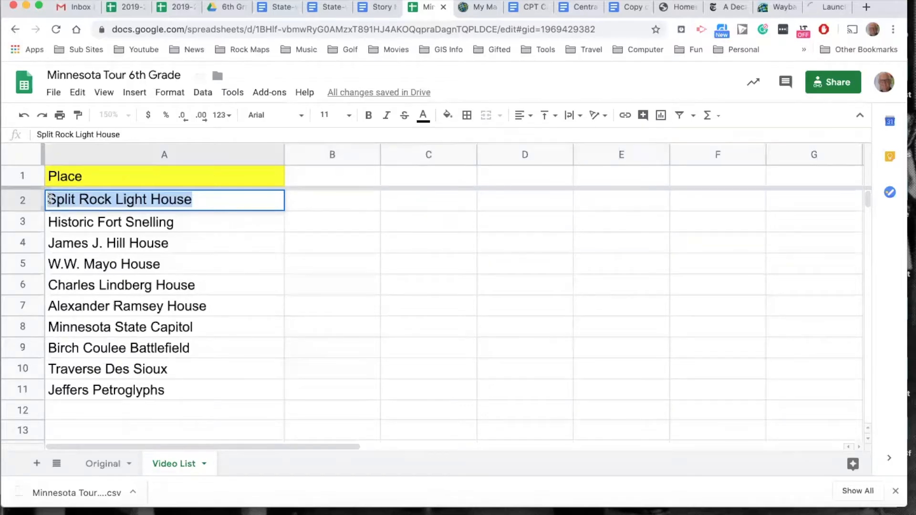
Return to the ArcGIS map, search for the copied place name, and go to the Split Rock Lighthouse match in Two Harbors
{"action": "left_click", "coordinate": [483, 6]}
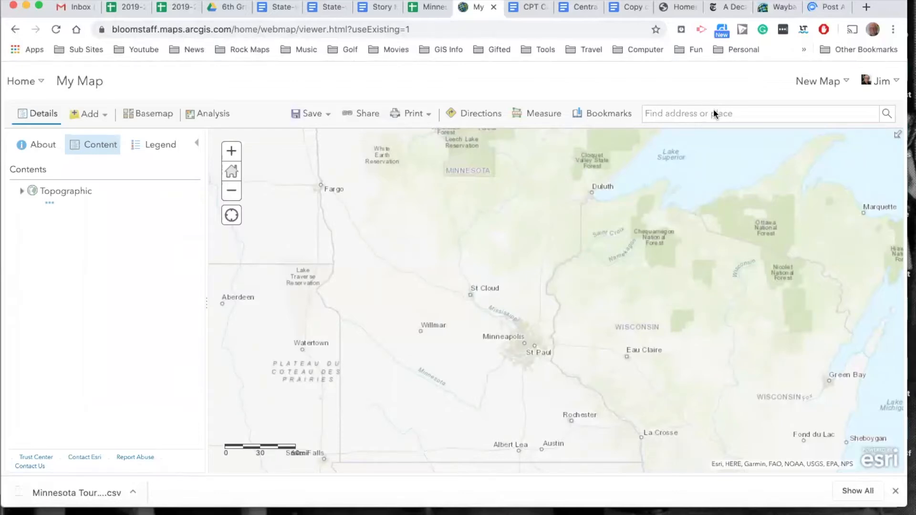
{"action": "left_click", "coordinate": [713, 110]}
{"action": "key", "text": "ctrl+v"}
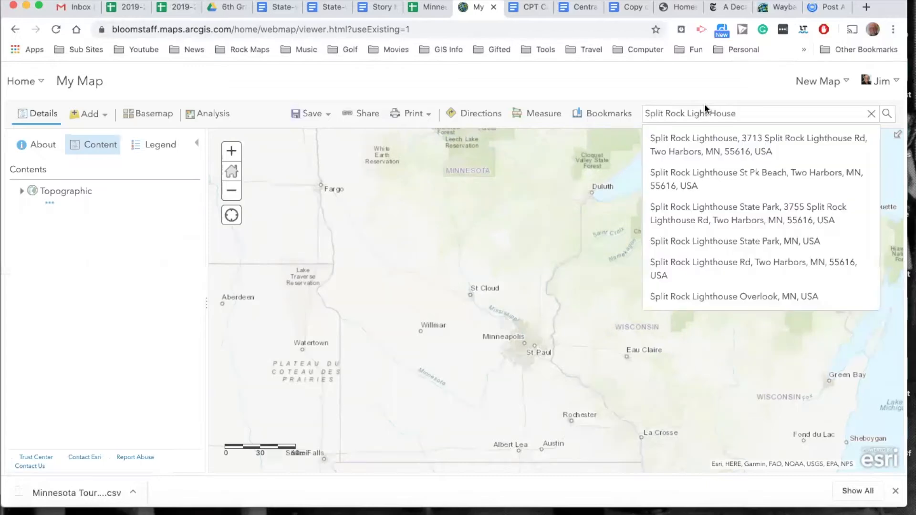
{"action": "left_click", "coordinate": [705, 143]}
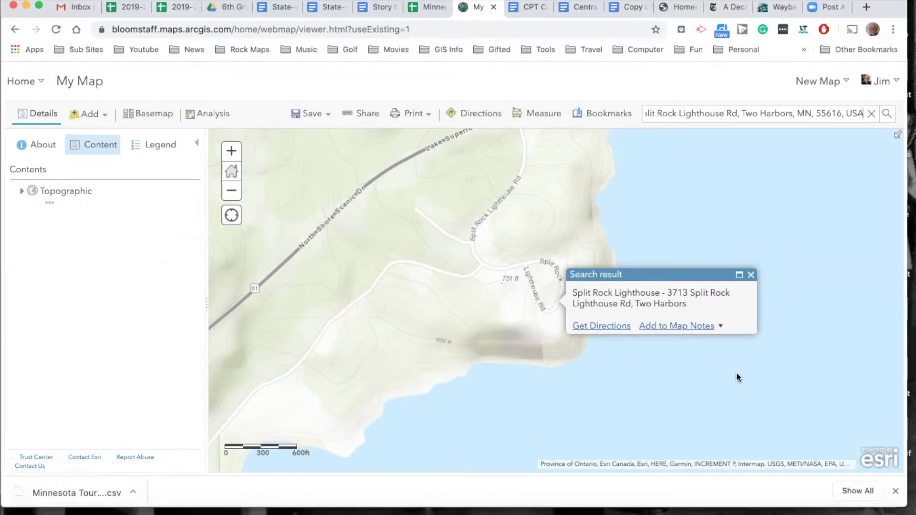
Dismiss the search result pop-up and change the map's basemap to OpenStreetMap
{"action": "left_click", "coordinate": [750, 275]}
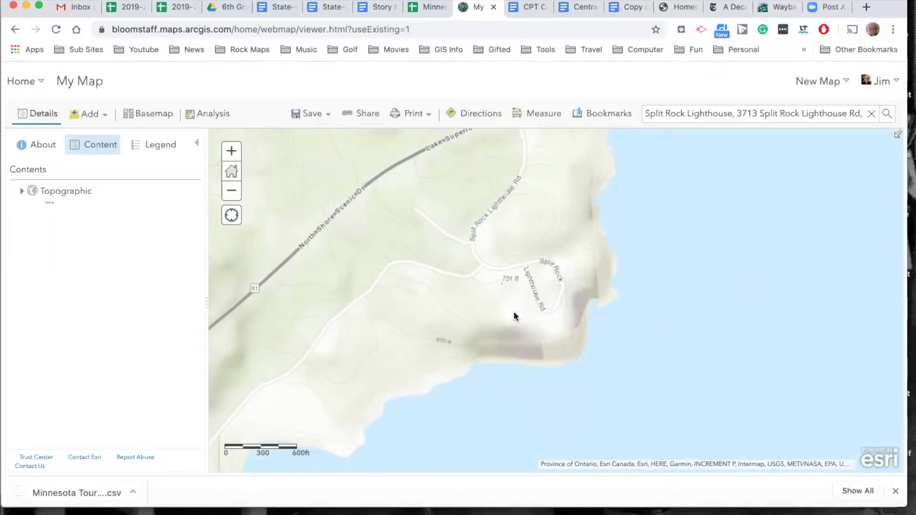
{"action": "left_click", "coordinate": [157, 117]}
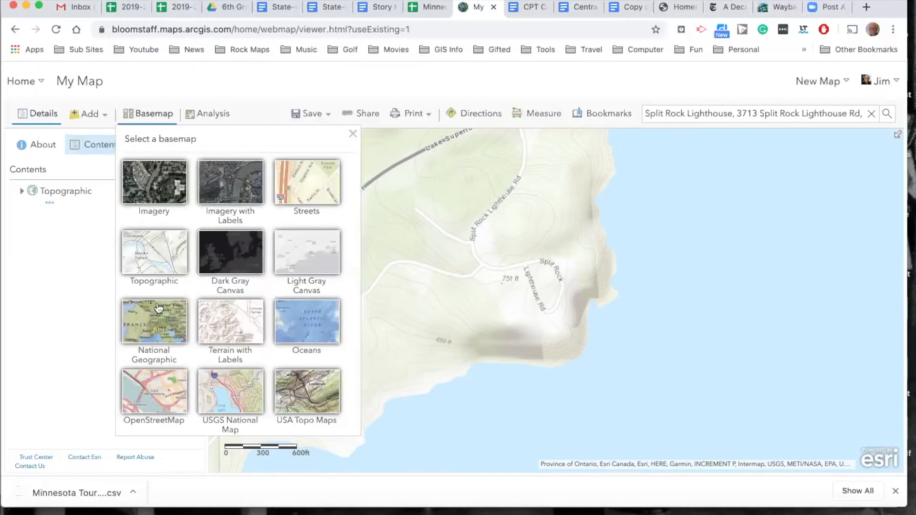
{"action": "left_click", "coordinate": [168, 404]}
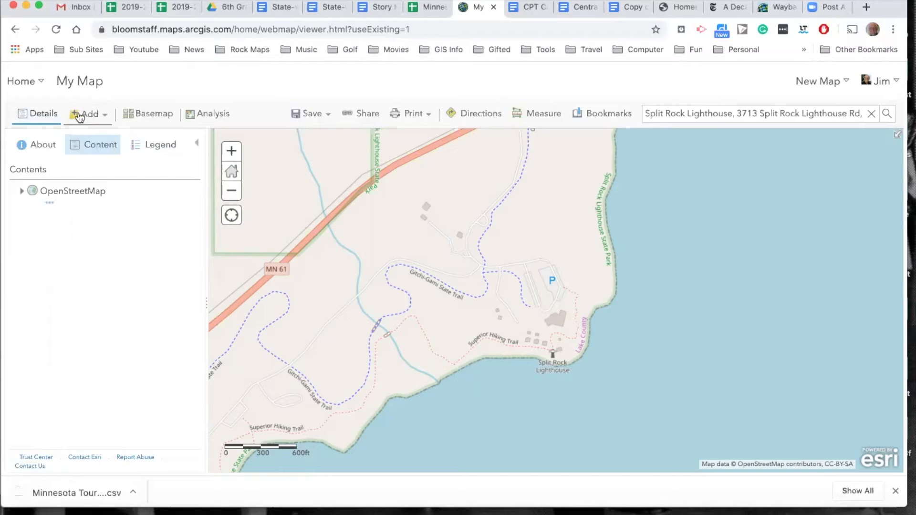
Add a map notes layer named Minnesota Tour using the Map Notes template
{"action": "left_click", "coordinate": [106, 118]}
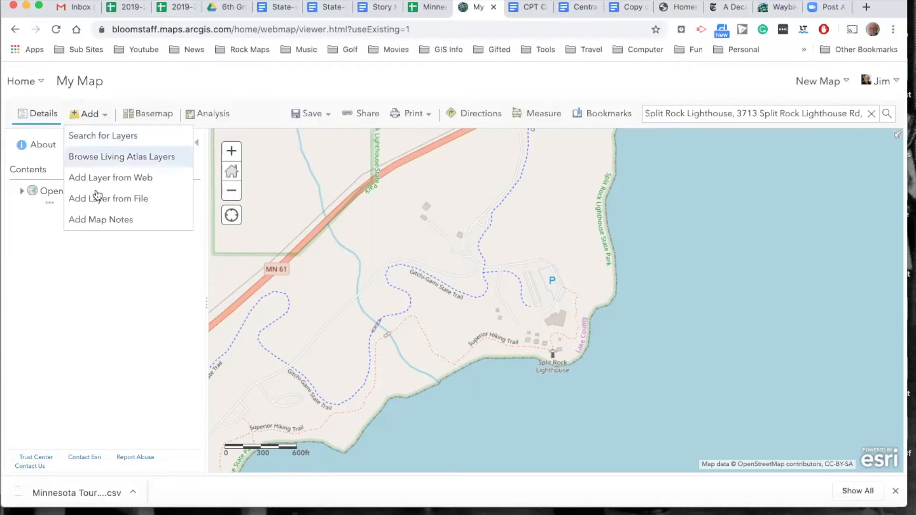
{"action": "left_click", "coordinate": [109, 222]}
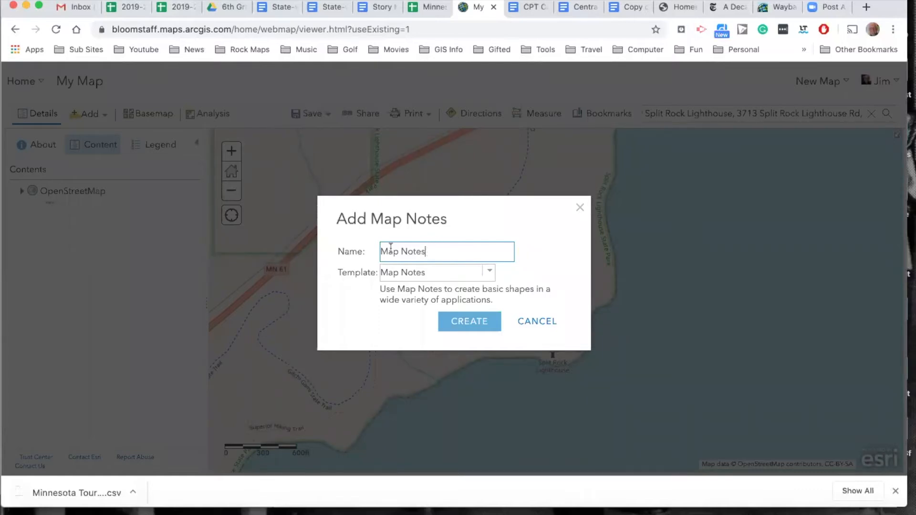
{"action": "left_click_drag", "start_coordinate": [427, 252], "coordinate": [376, 250]}
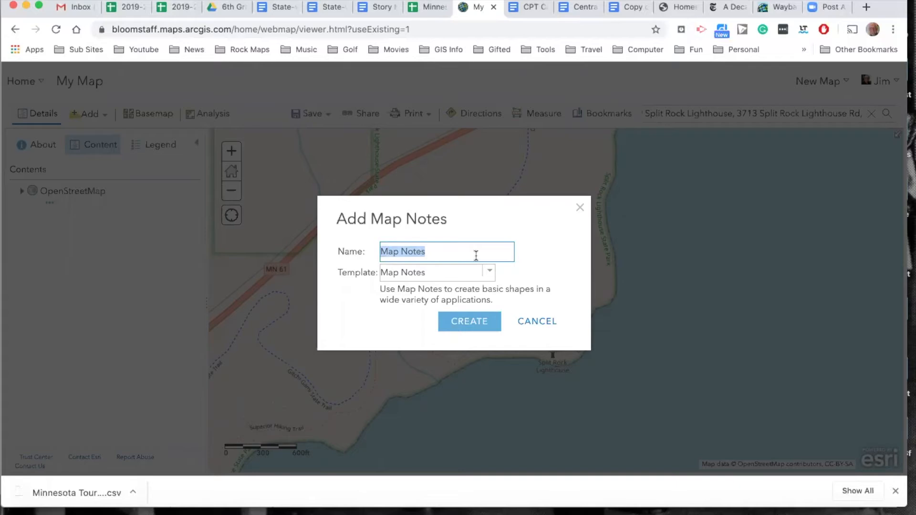
{"action": "type", "text": "M"}
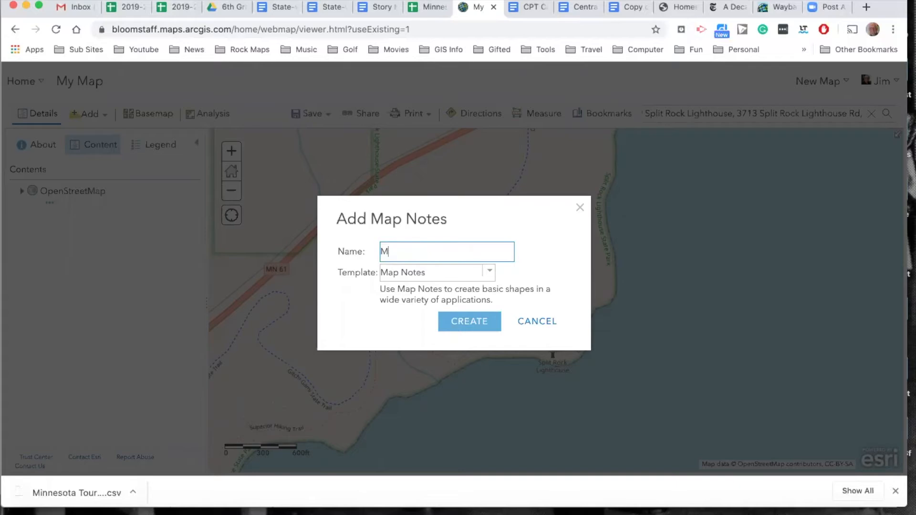
{"action": "type", "text": "innesota Tour"}
{"action": "left_click", "coordinate": [472, 323]}
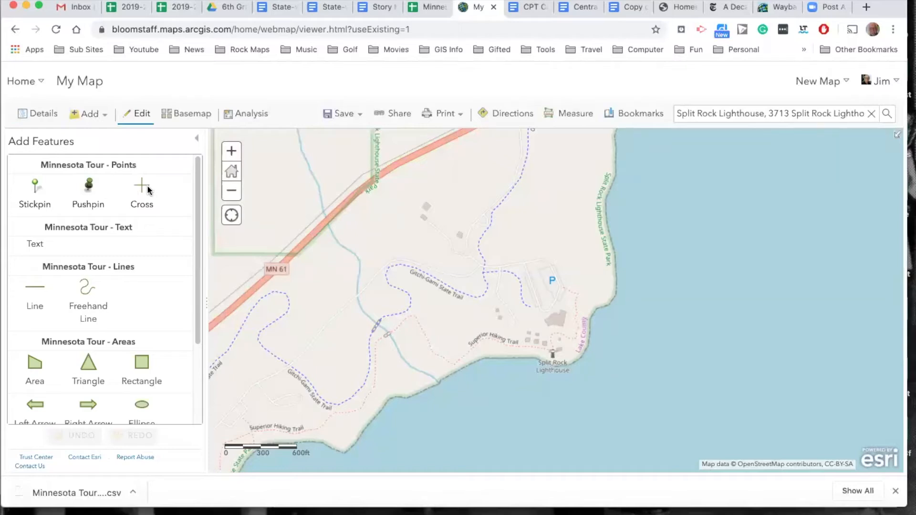
Place a pushpin just above the Split Rock Lighthouse symbol on the map and title it Split Rock Lighthouse
{"action": "left_click", "coordinate": [88, 189]}
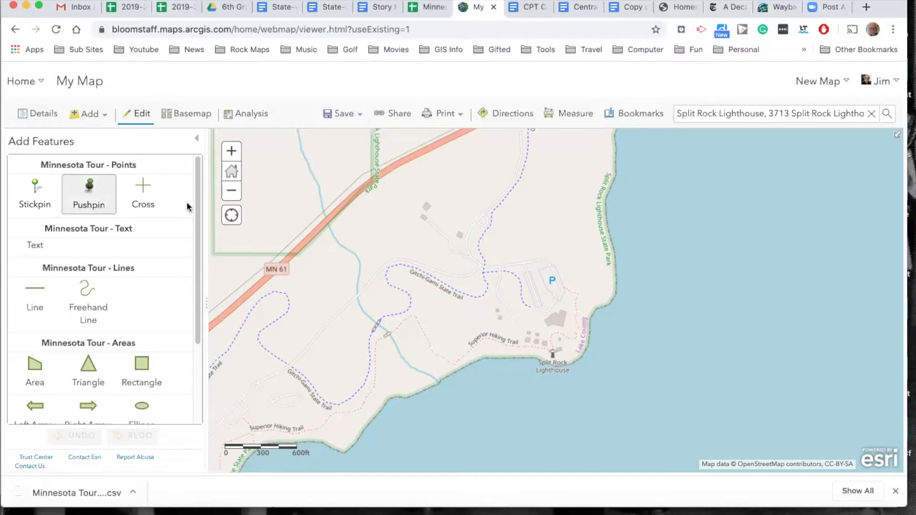
{"action": "left_click", "coordinate": [557, 333]}
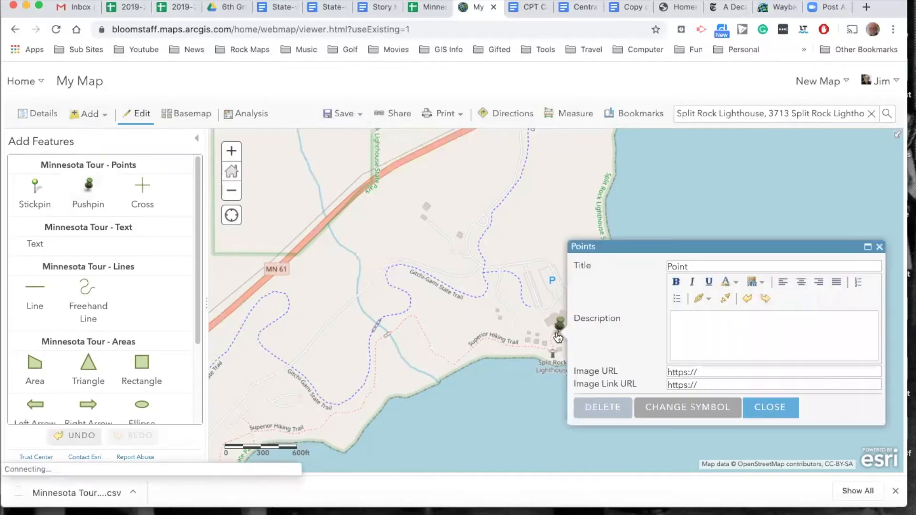
{"action": "left_click_drag", "start_coordinate": [686, 266], "coordinate": [664, 267]}
{"action": "type", "text": "Split"}
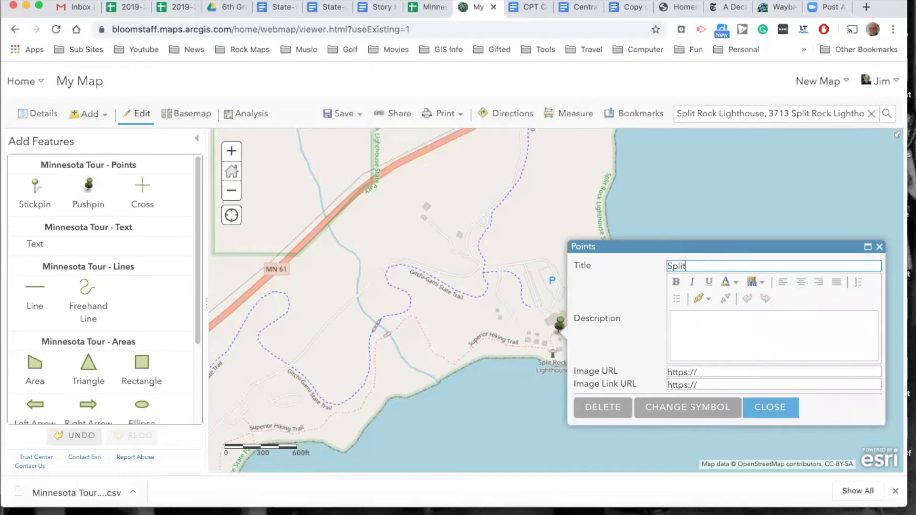
{"action": "type", "text": " Rock Lighthouse"}
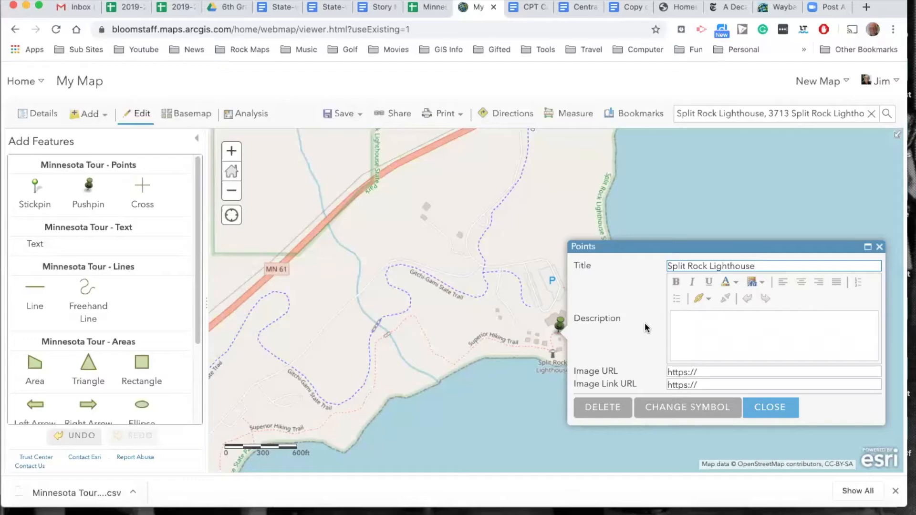
{"action": "left_click", "coordinate": [762, 413]}
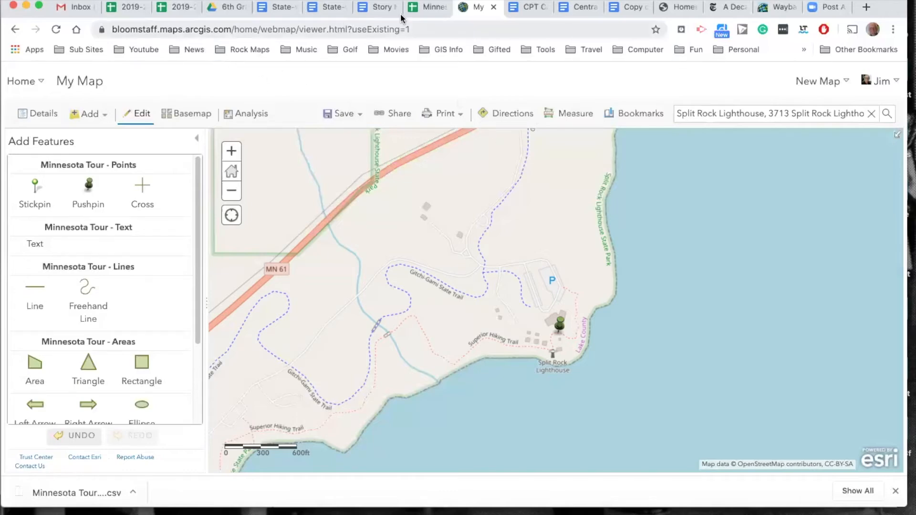
Switch to the Minnesota Tour 6th Grade spreadsheet and copy the place name Historic Fort Snelling
{"action": "left_click", "coordinate": [427, 7]}
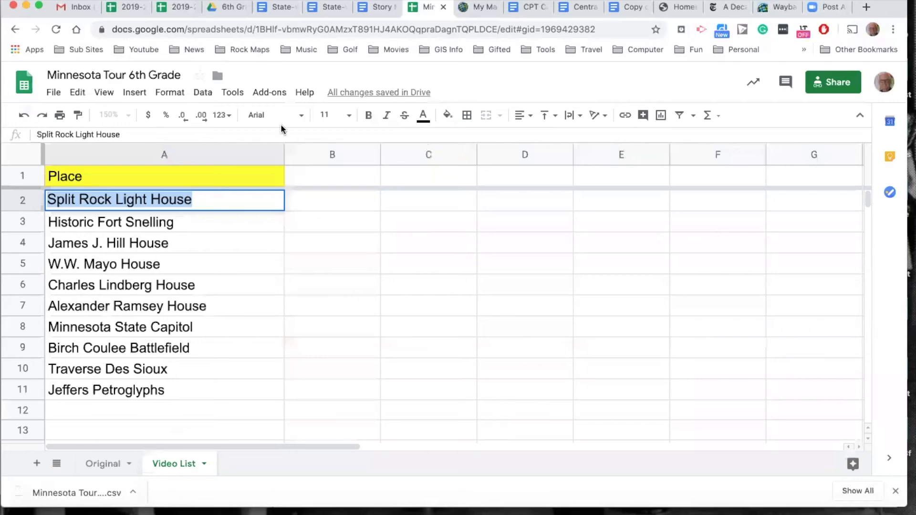
{"action": "left_click", "coordinate": [175, 222]}
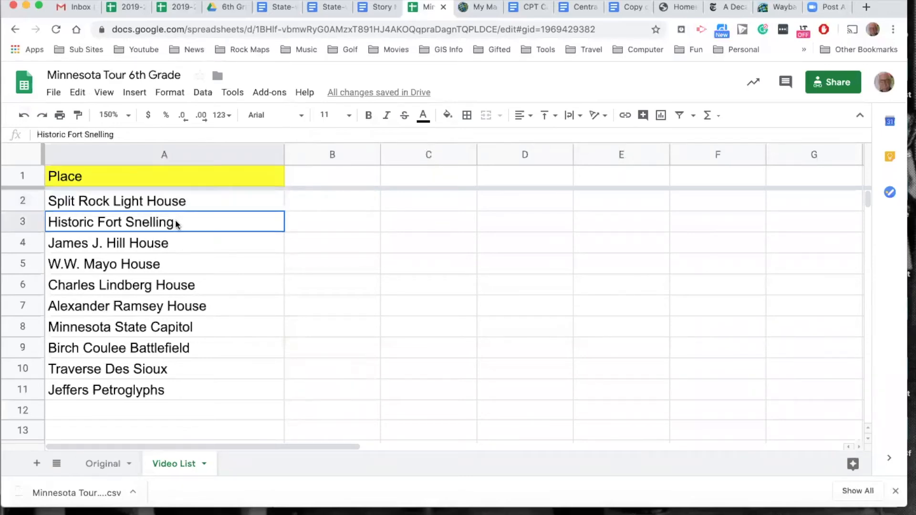
{"action": "double_click", "coordinate": [179, 221]}
{"action": "left_click_drag", "start_coordinate": [181, 221], "coordinate": [42, 221]}
{"action": "key", "text": "super+c"}
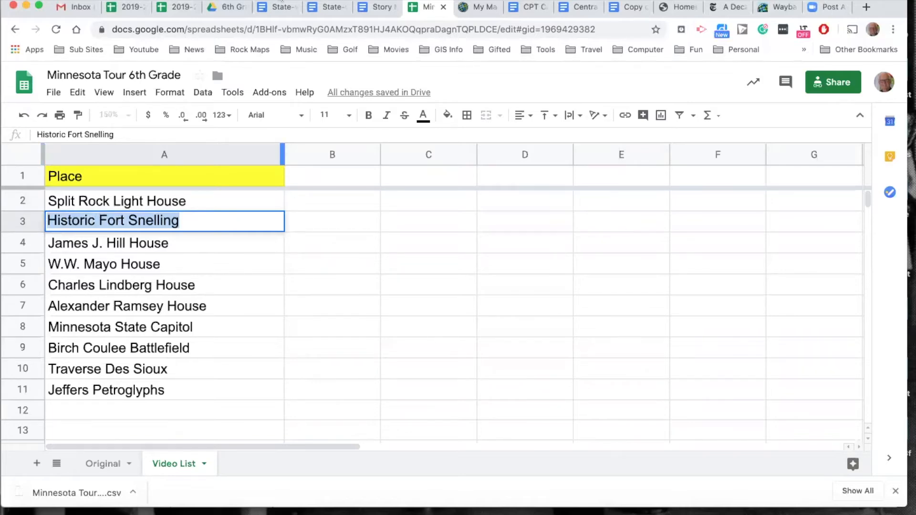
Return to the ArcGIS map, search for the copied place name, go to the Historic Fort Snelling match in Saint Paul, and dismiss its pop-up
{"action": "left_click", "coordinate": [483, 6]}
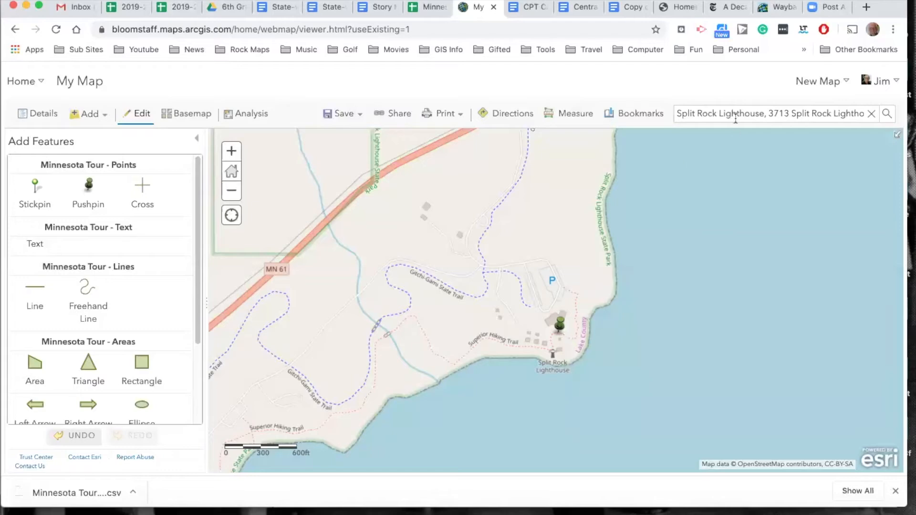
{"action": "left_click_drag", "start_coordinate": [676, 115], "coordinate": [898, 110]}
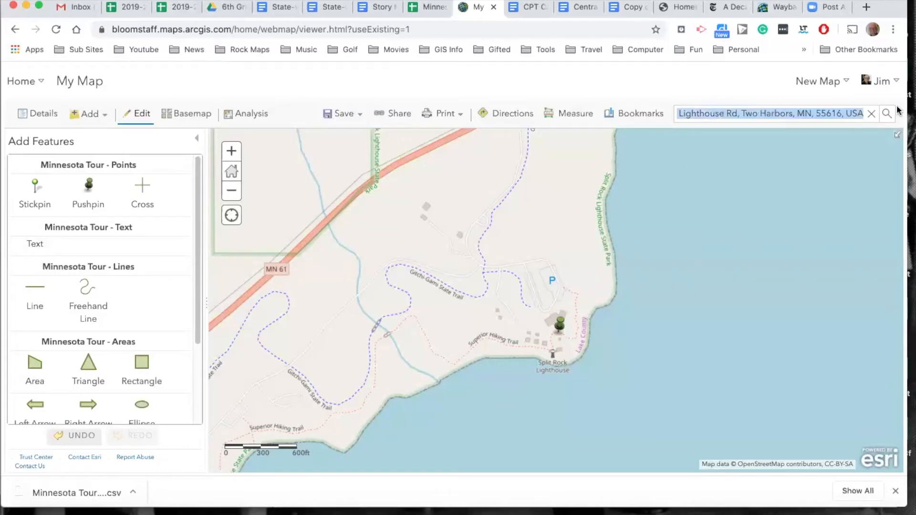
{"action": "left_click", "coordinate": [869, 113]}
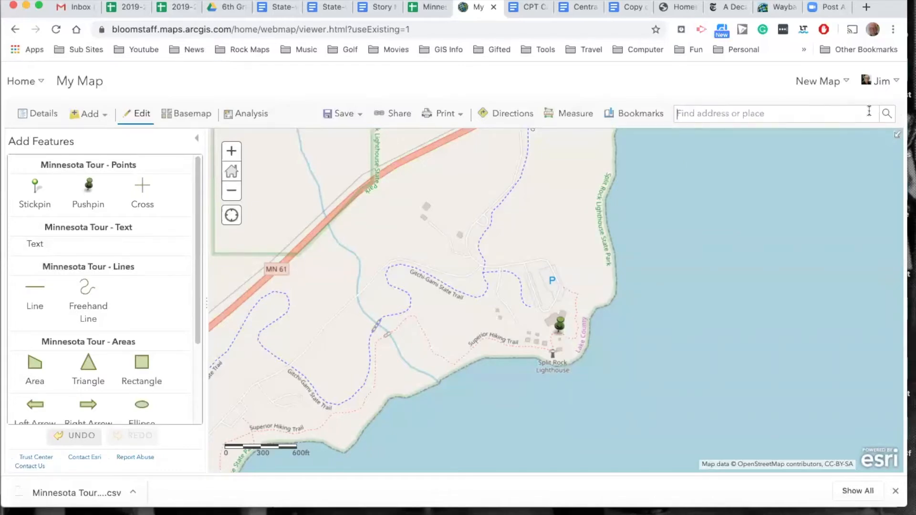
{"action": "key", "text": "super+v"}
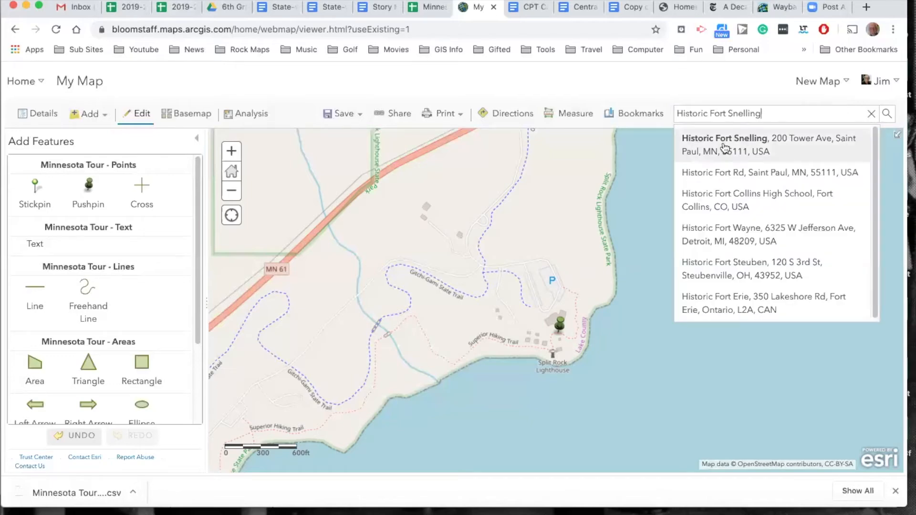
{"action": "left_click", "coordinate": [724, 146]}
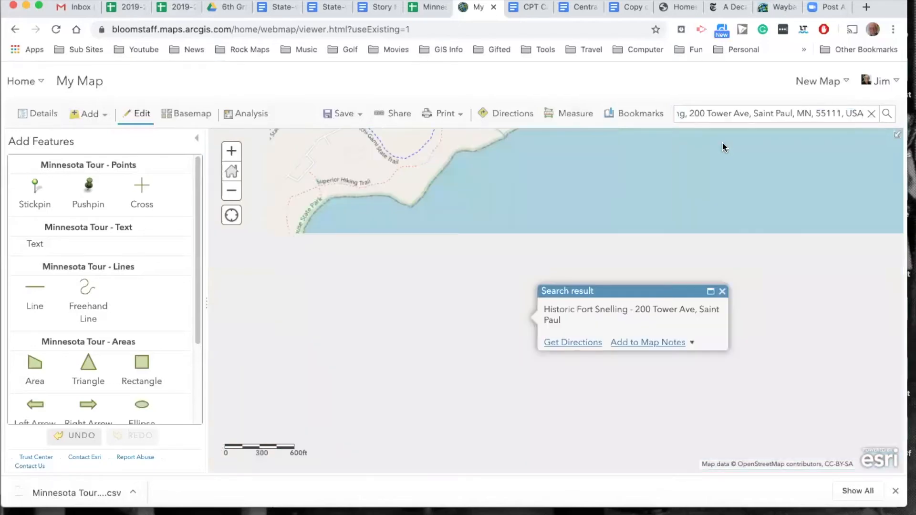
{"action": "left_click", "coordinate": [722, 292]}
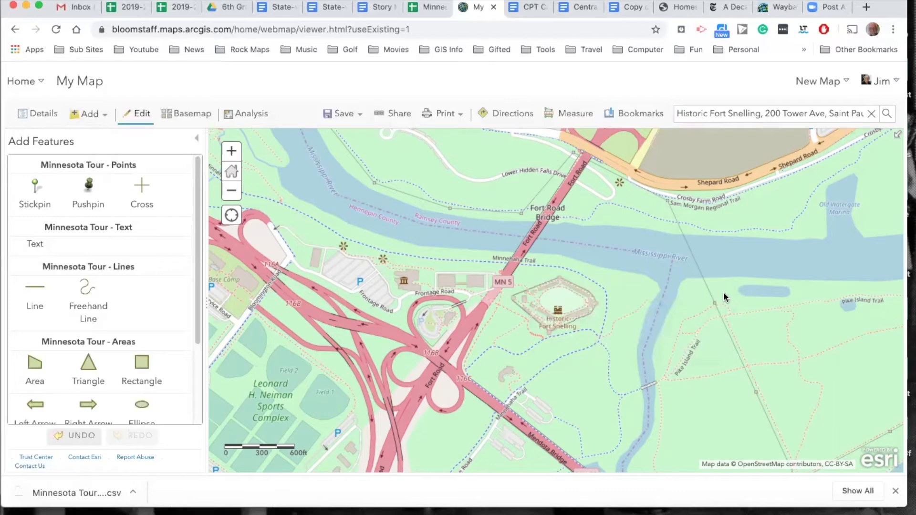
Place a pushpin just above the Historic Fort Snelling symbol, title it Fort Snelling, and finish editing
{"action": "left_click", "coordinate": [88, 188]}
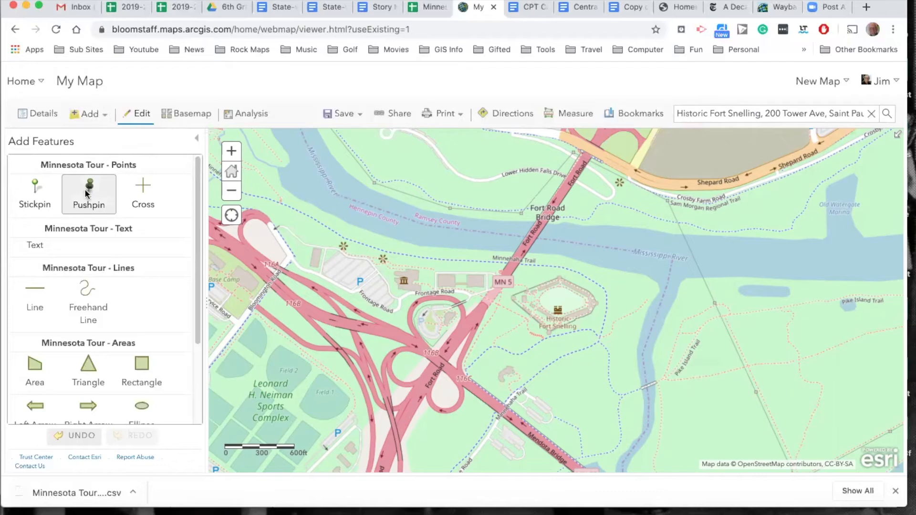
{"action": "left_click", "coordinate": [564, 297]}
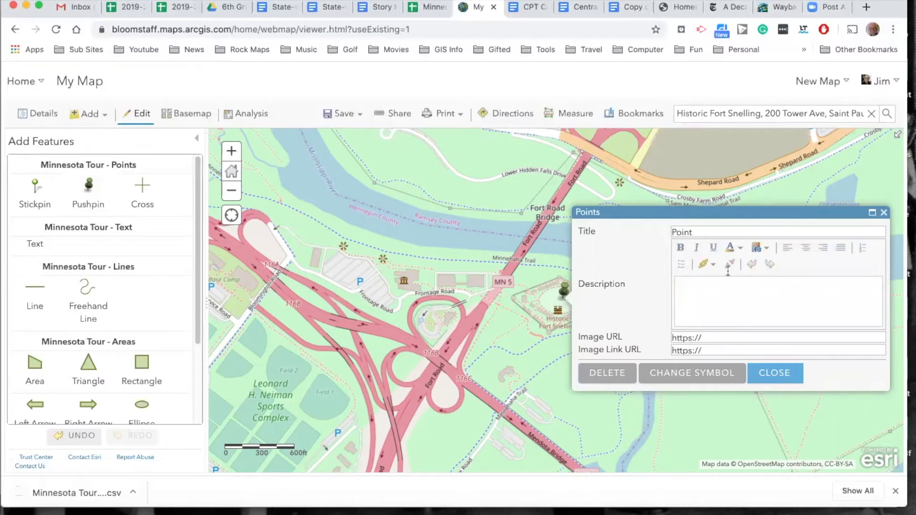
{"action": "left_click_drag", "start_coordinate": [692, 232], "coordinate": [664, 234]}
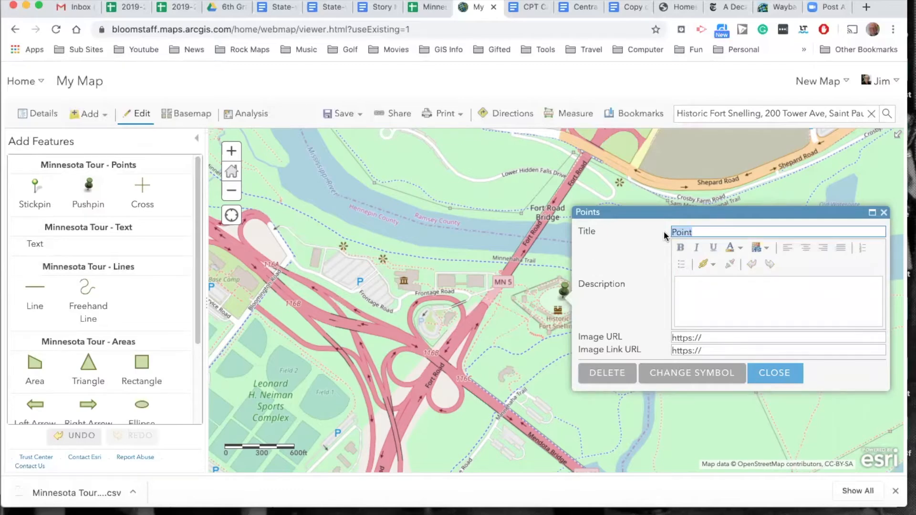
{"action": "type", "text": "Fort Snelling"}
{"action": "left_click", "coordinate": [778, 375]}
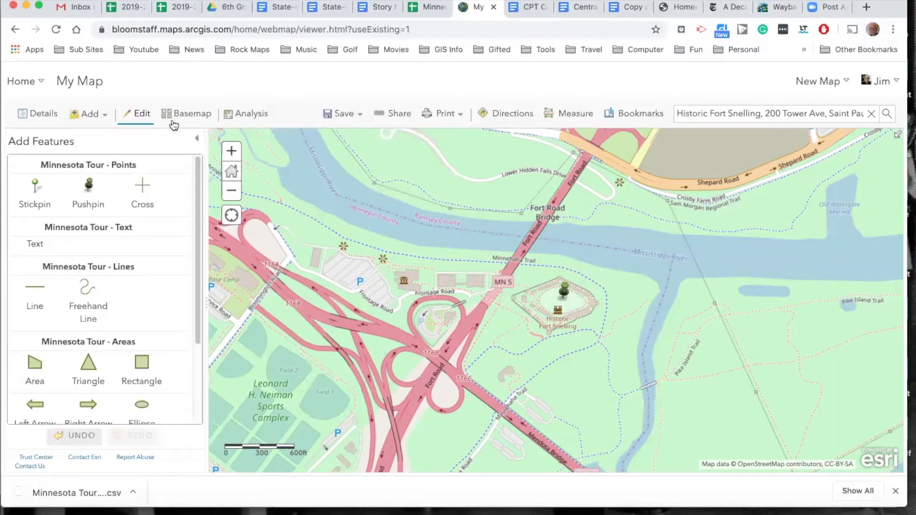
{"action": "left_click", "coordinate": [143, 118]}
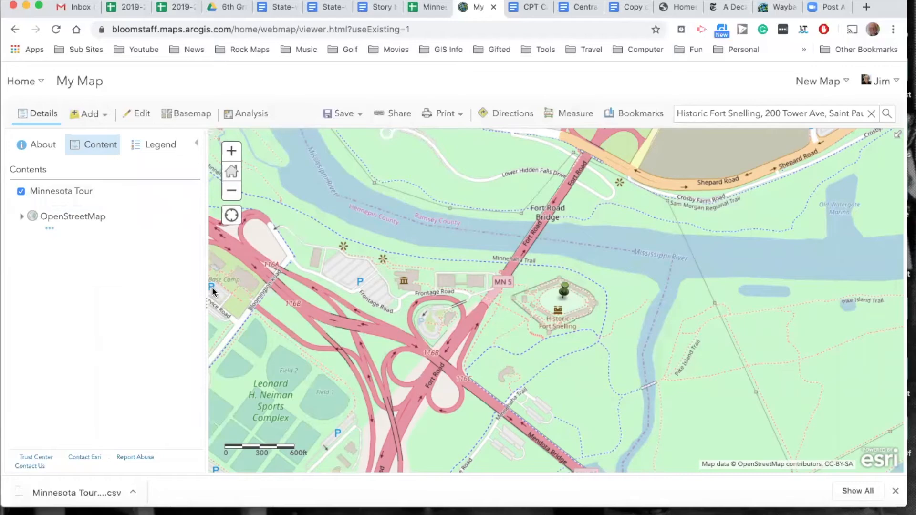
Examine both placed pushpins together on the map at a statewide Minnesota scale
{"action": "left_click", "coordinate": [231, 191]}
{"action": "left_click", "coordinate": [232, 192]}
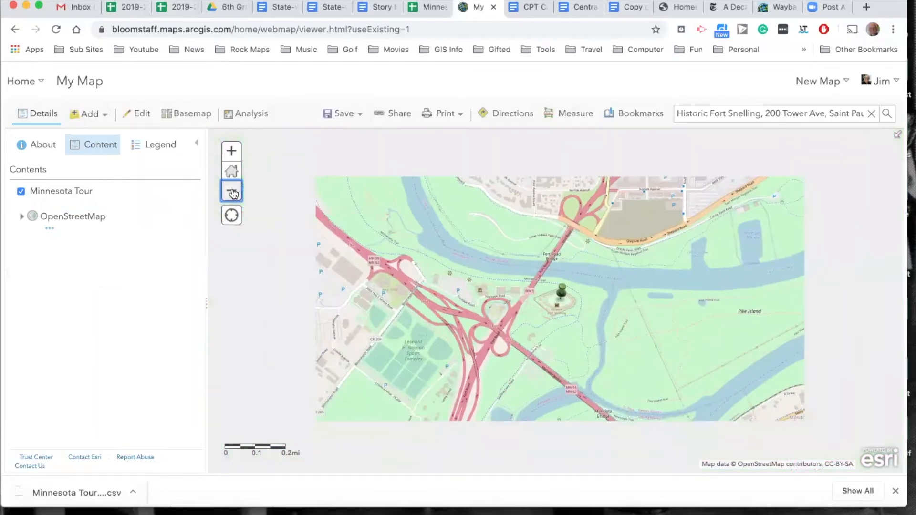
{"action": "left_click", "coordinate": [233, 191]}
{"action": "left_click", "coordinate": [232, 192]}
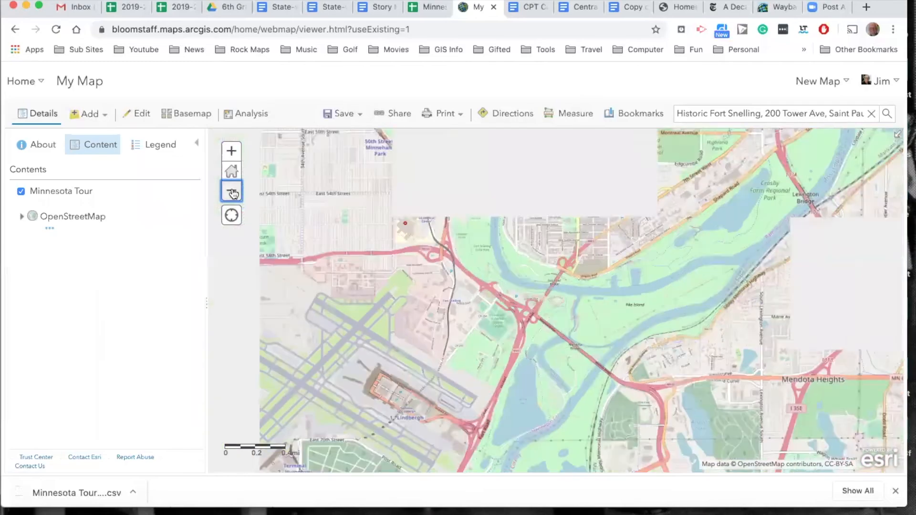
{"action": "left_click", "coordinate": [233, 191]}
{"action": "left_click", "coordinate": [233, 191]}
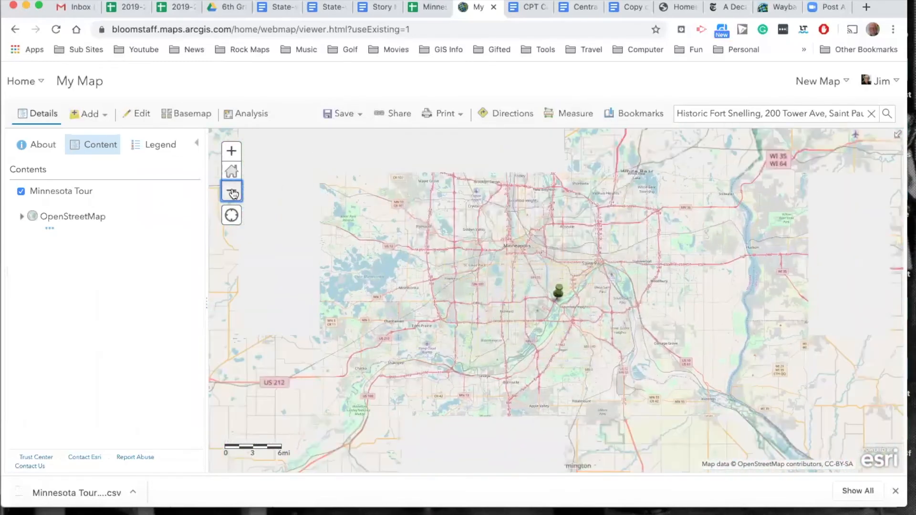
{"action": "left_click", "coordinate": [232, 192]}
{"action": "left_click", "coordinate": [232, 192]}
{"action": "left_click", "coordinate": [232, 192]}
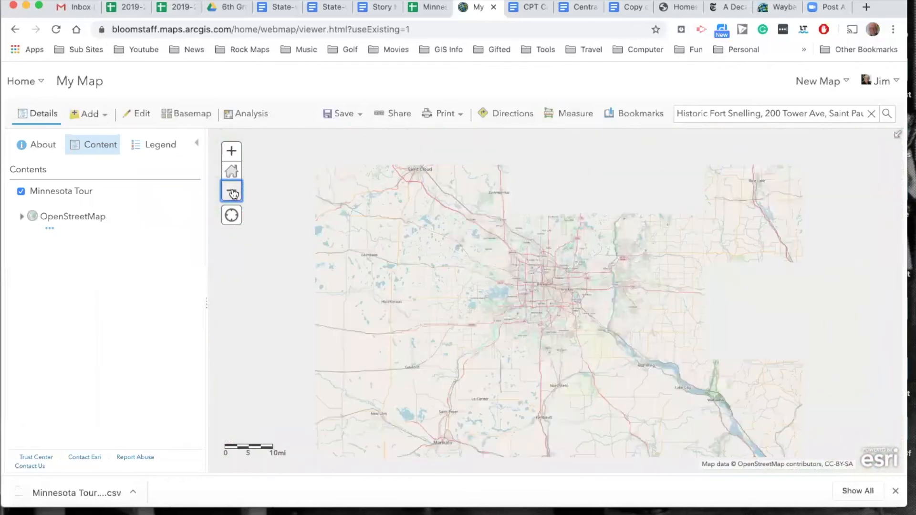
{"action": "left_click", "coordinate": [232, 192]}
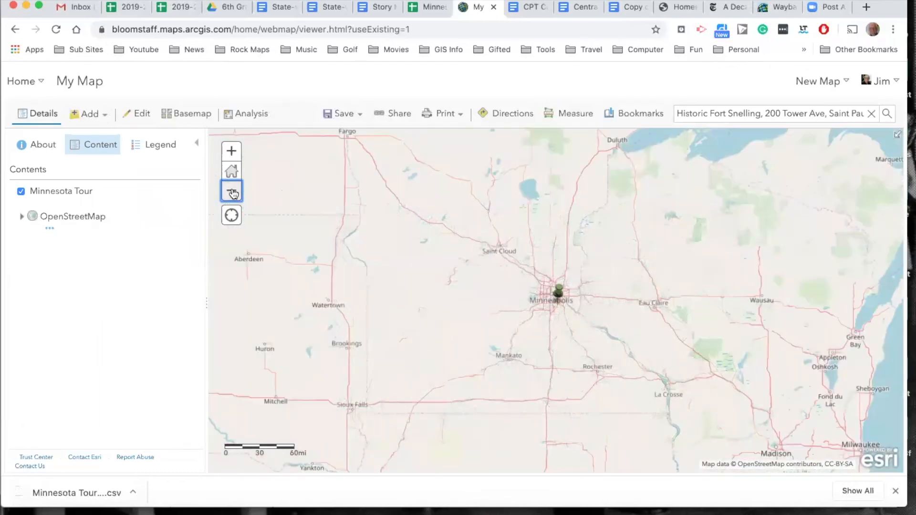
{"action": "left_click", "coordinate": [232, 190]}
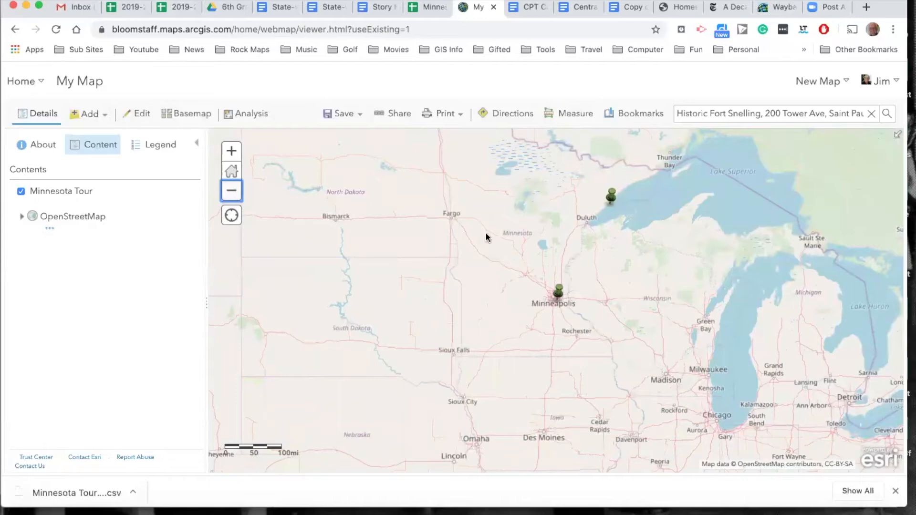
{"action": "left_click", "coordinate": [231, 150]}
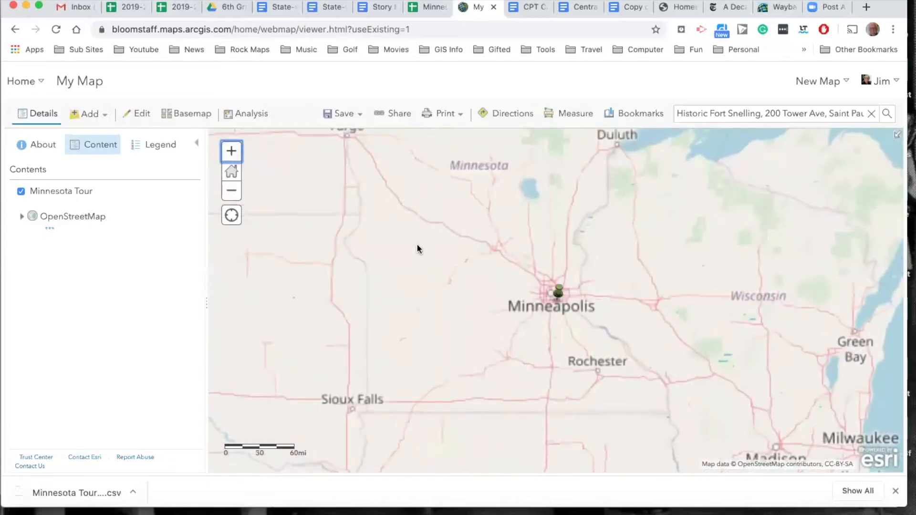
{"action": "left_click_drag", "start_coordinate": [417, 291], "coordinate": [399, 347]}
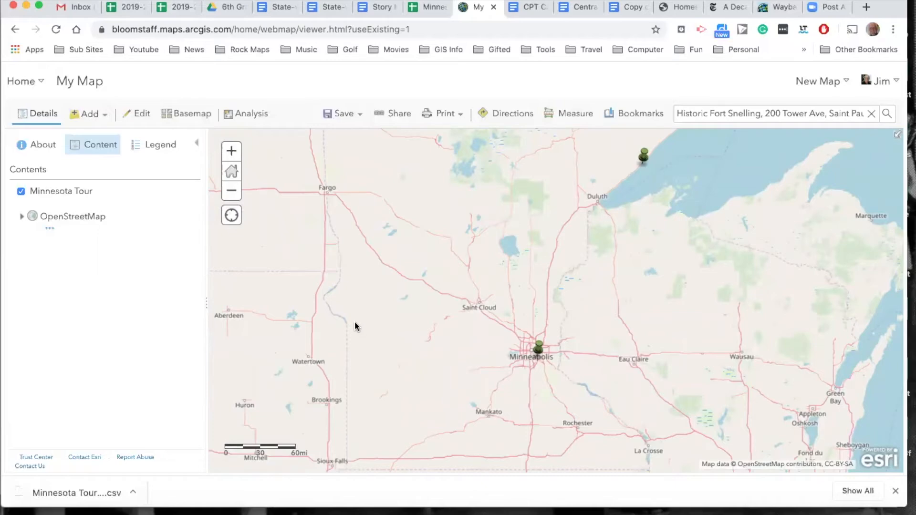
Start saving the map with the title Minnesota Map Tour and the tags JSH and Minnesota
{"action": "left_click", "coordinate": [362, 116]}
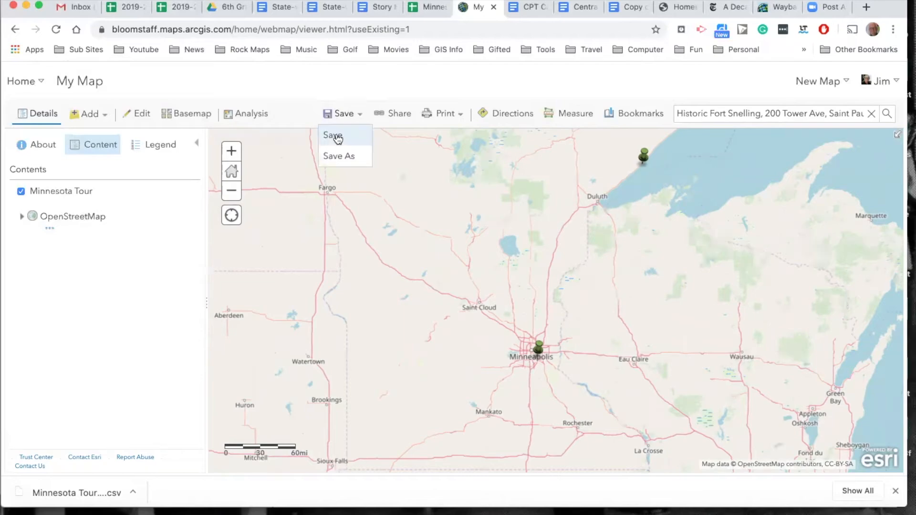
{"action": "left_click", "coordinate": [333, 136]}
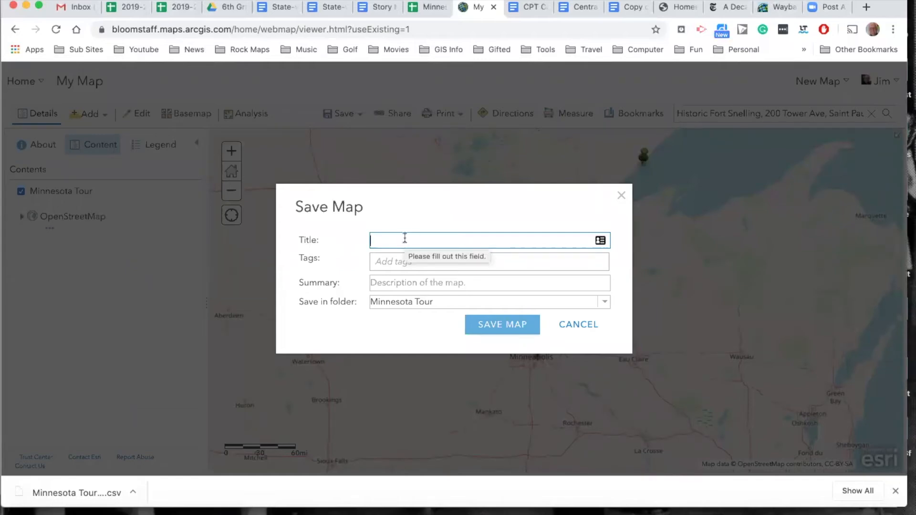
{"action": "type", "text": "Minnesota Map Tour"}
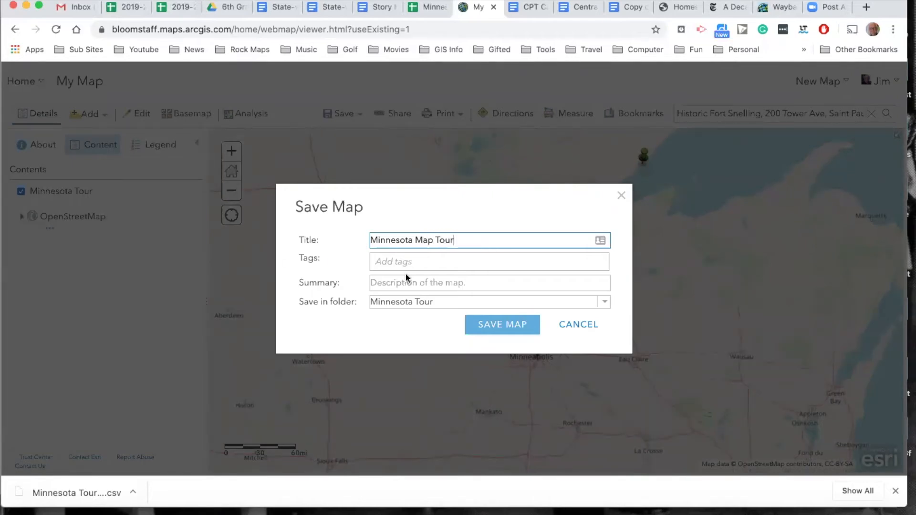
{"action": "left_click", "coordinate": [416, 262]}
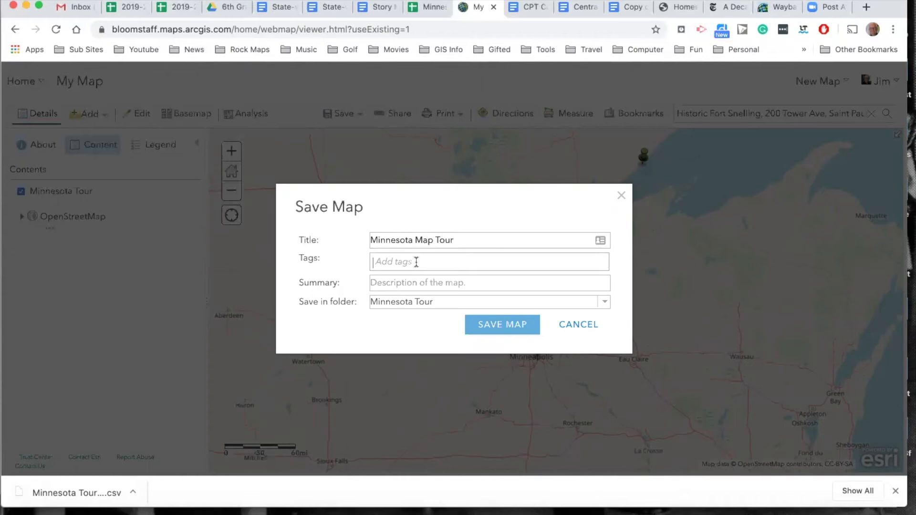
{"action": "type", "text": "JSH"}
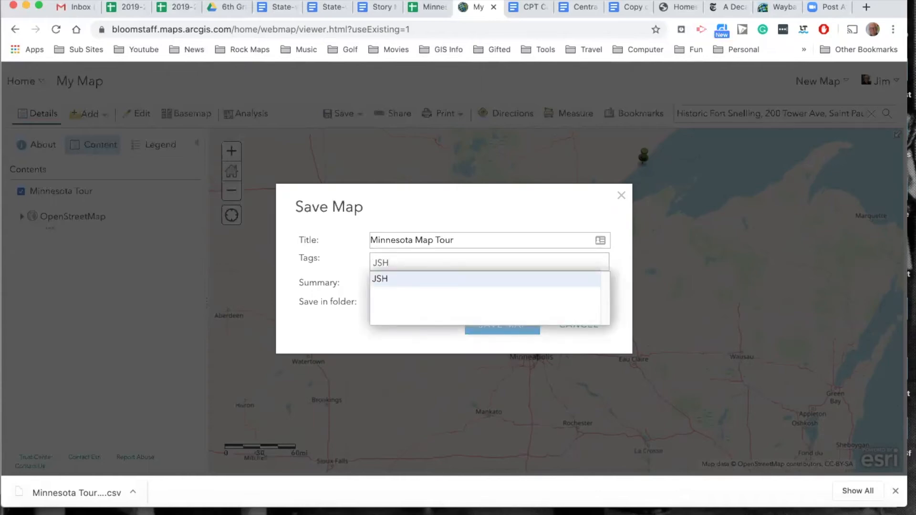
{"action": "key", "text": "Return"}
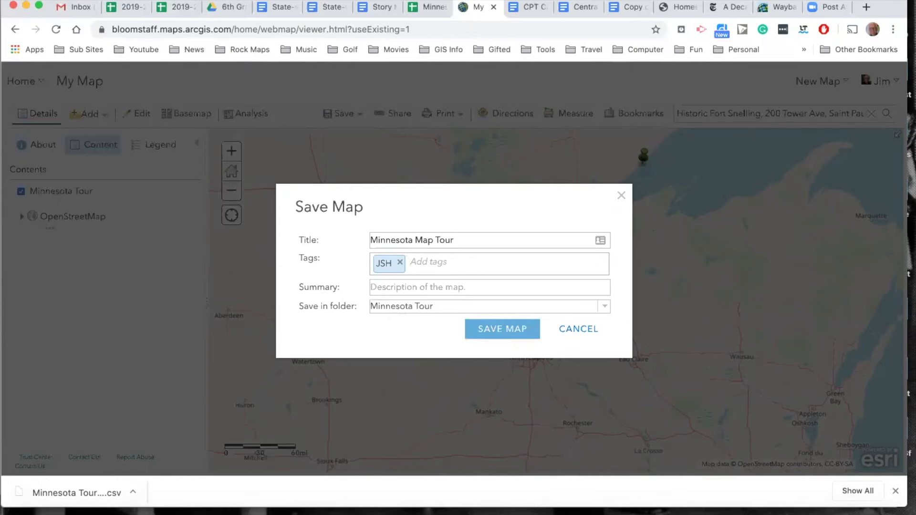
{"action": "type", "text": "Minnesota"}
{"action": "key", "text": "Return"}
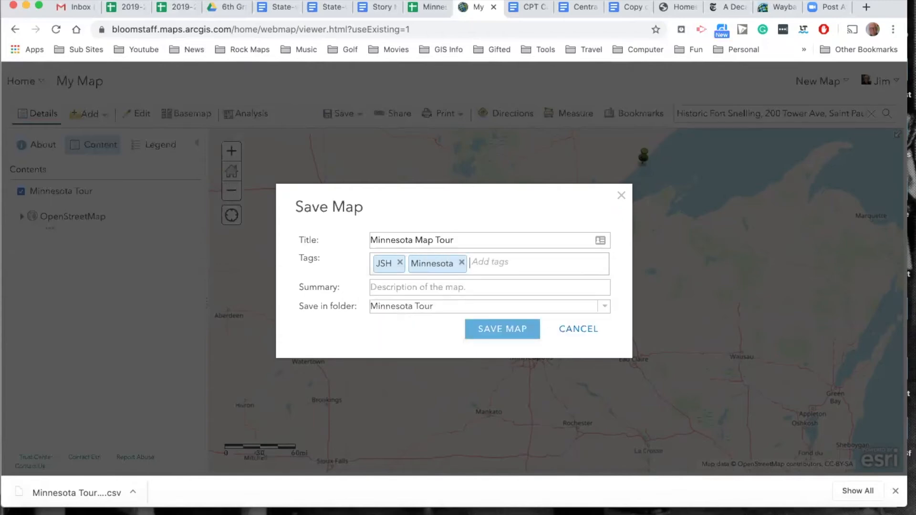
Append a hyphen and the author's full name to the map title, and save the map in the Minnesota Tour folder
{"action": "left_click", "coordinate": [404, 287]}
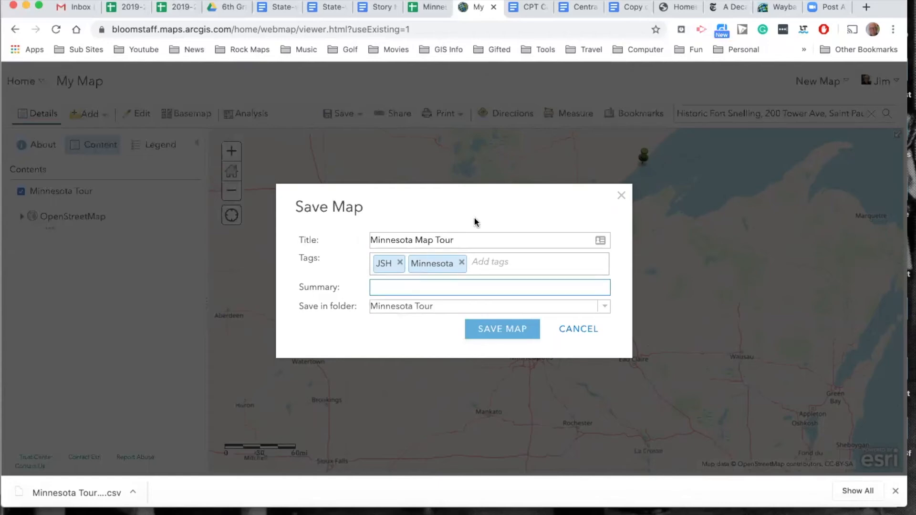
{"action": "left_click", "coordinate": [469, 240]}
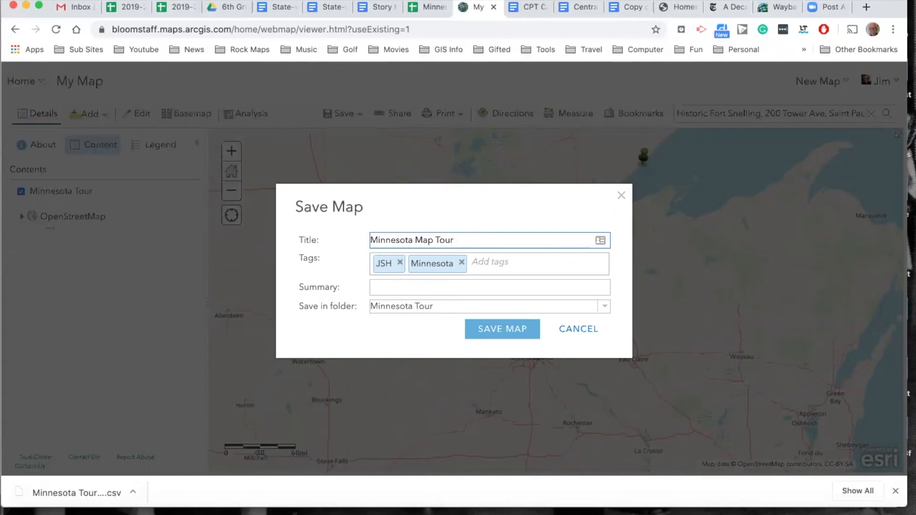
{"action": "type", "text": "- Jim Hanson"}
{"action": "left_click", "coordinate": [516, 330]}
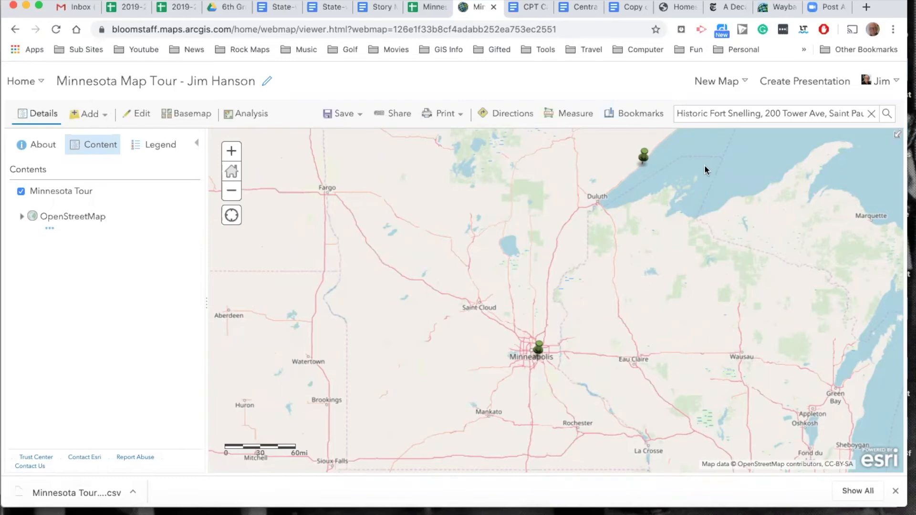
Describe the Split Rock Lighthouse pushpin as "Split Rock Lighthouse is one of the popular Minnesota tourist locations."
{"action": "left_click", "coordinate": [144, 115]}
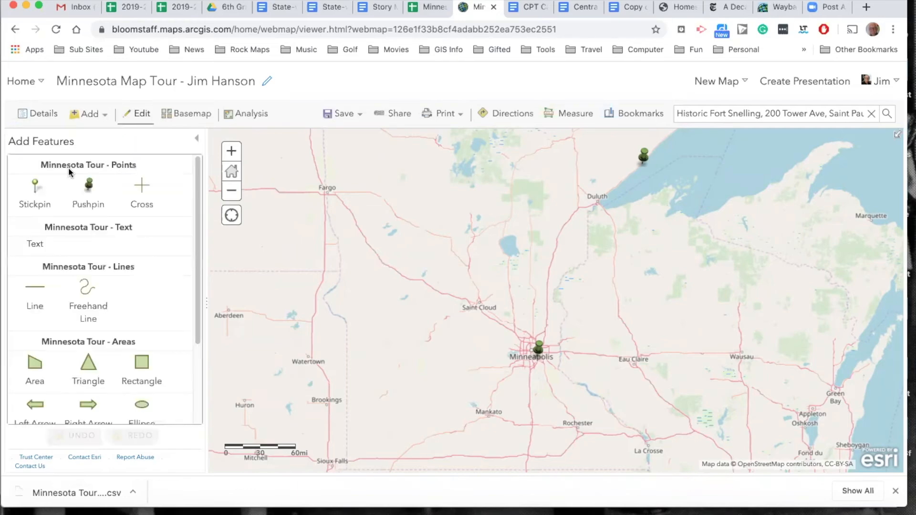
{"action": "left_click", "coordinate": [645, 158]}
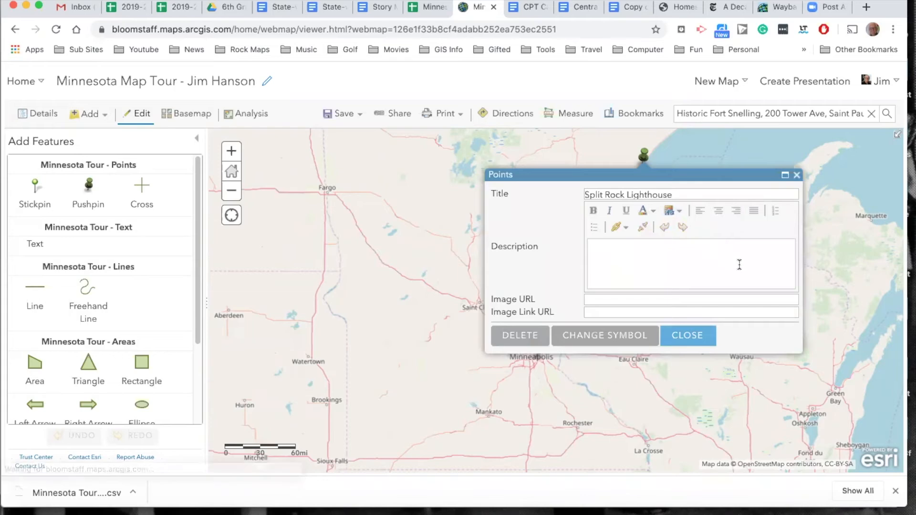
{"action": "left_click", "coordinate": [595, 246]}
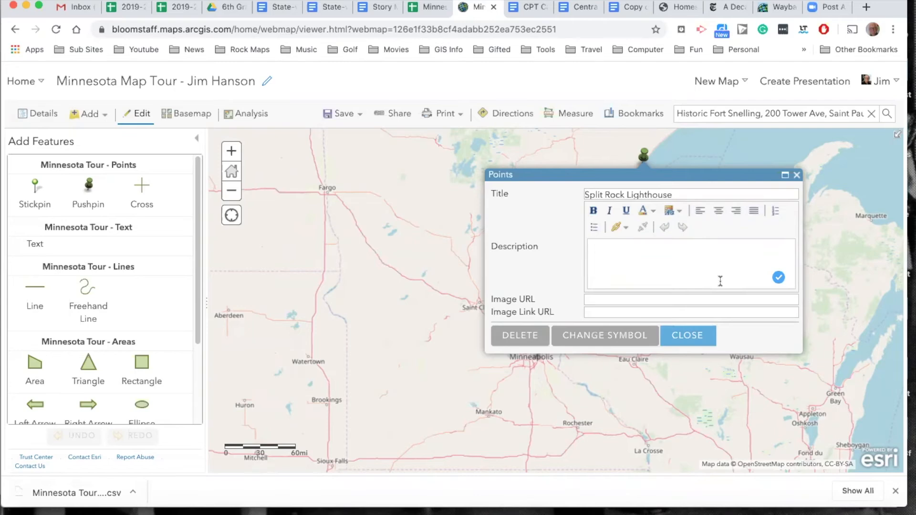
{"action": "type", "text": "Split"}
{"action": "key", "text": "BackSpace"}
{"action": "key", "text": "BackSpace"}
{"action": "key", "text": "BackSpace"}
{"action": "key", "text": "BackSpace"}
{"action": "type", "text": "p;lit"}
{"action": "key", "text": "BackSpace"}
{"action": "key", "text": "BackSpace"}
{"action": "key", "text": "BackSpace"}
{"action": "type", "text": "lit Rock Light"}
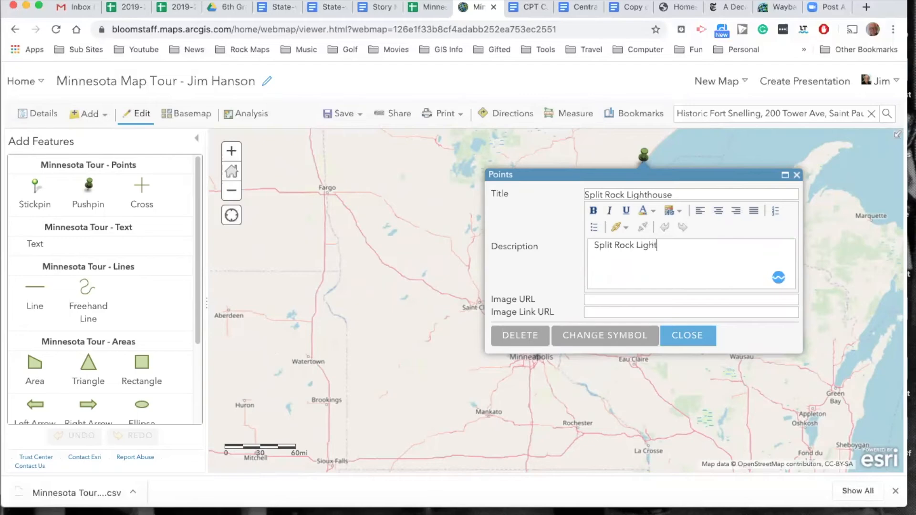
{"action": "type", "text": "house is one of the popular Minnesot"}
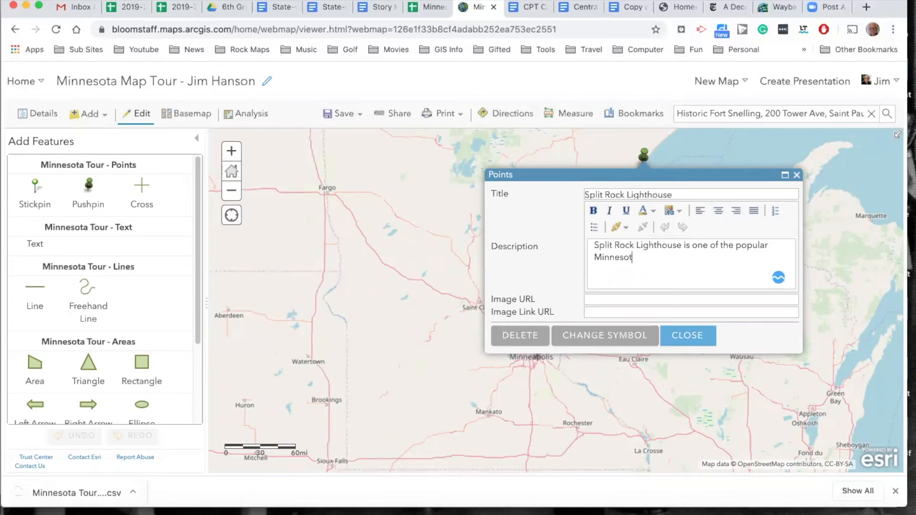
{"action": "type", "text": "a torui"}
{"action": "key", "text": "BackSpace"}
{"action": "key", "text": "BackSpace"}
{"action": "key", "text": "BackSpace"}
{"action": "key", "text": "BackSpace"}
{"action": "type", "text": "urist location."}
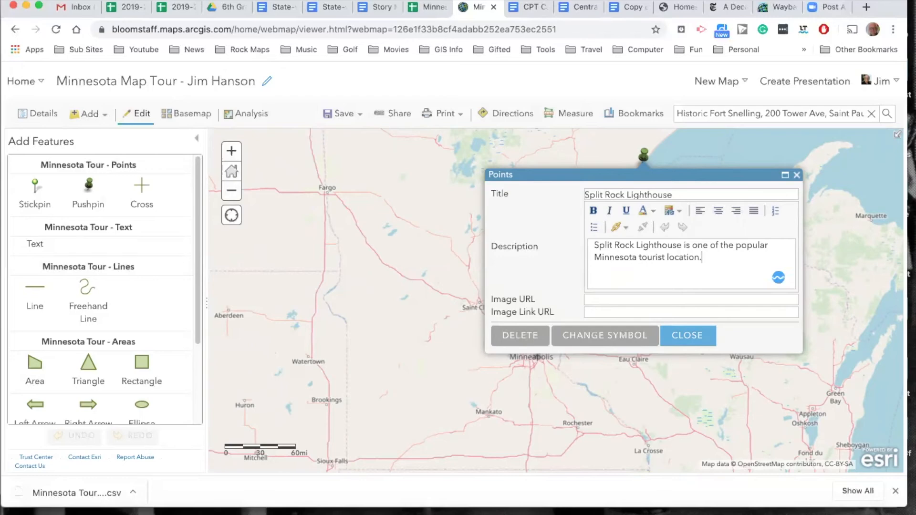
{"action": "key", "text": "BackSpace"}
{"action": "type", "text": "s."}
Open Google Images in a new browser tab and search for split rock lighthouse
{"action": "left_click", "coordinate": [867, 7]}
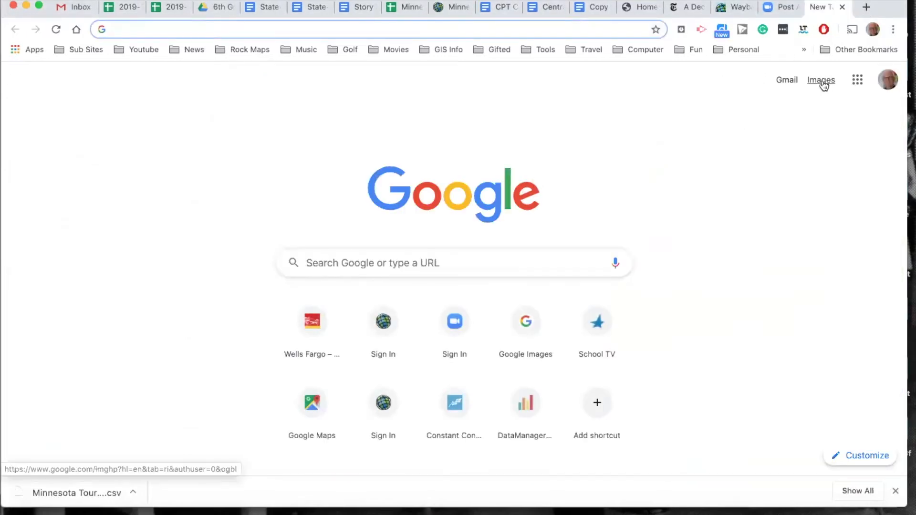
{"action": "left_click", "coordinate": [822, 81]}
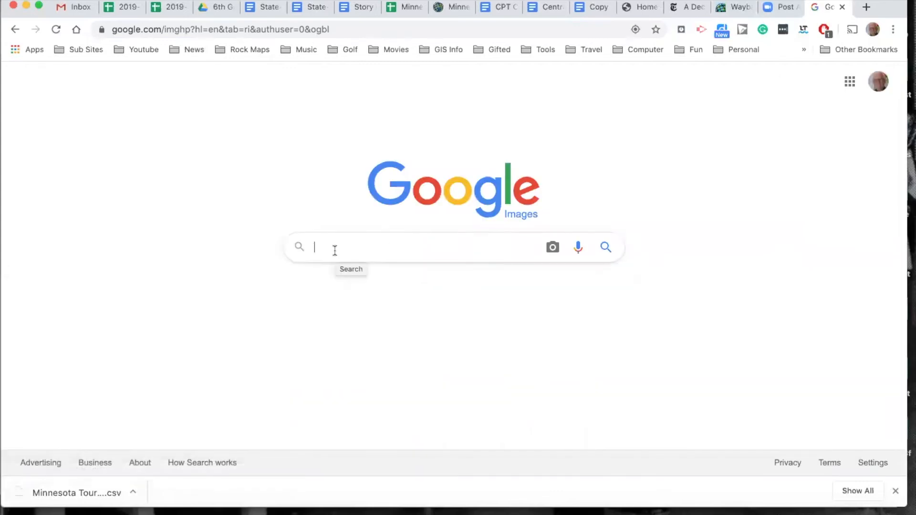
{"action": "type", "text": "s"}
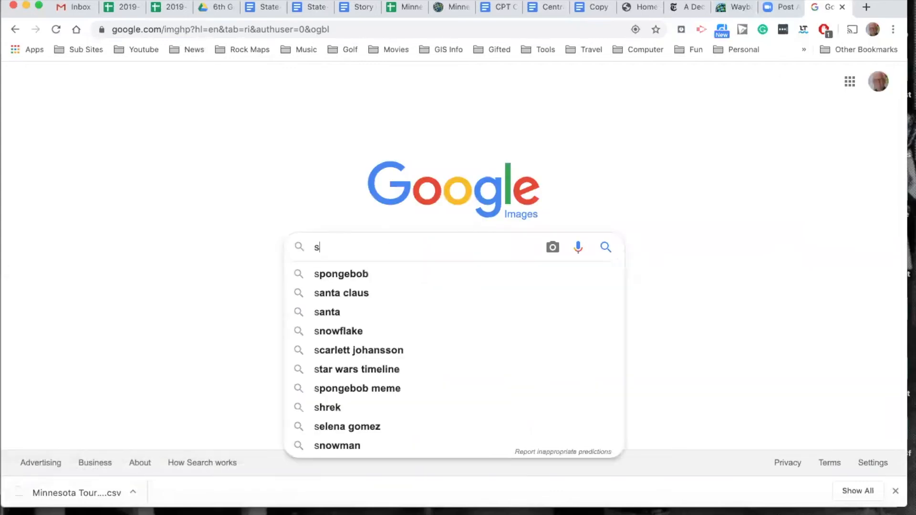
{"action": "type", "text": "plit rock"}
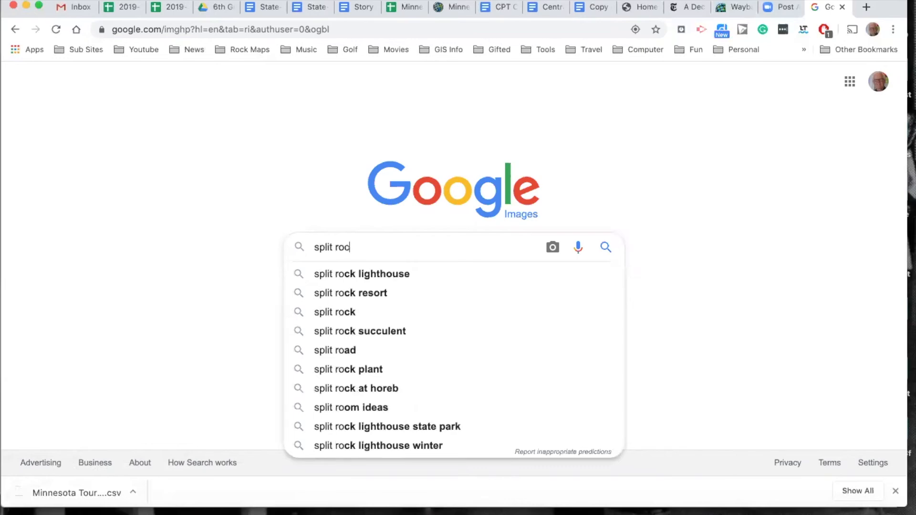
{"action": "left_click", "coordinate": [342, 274]}
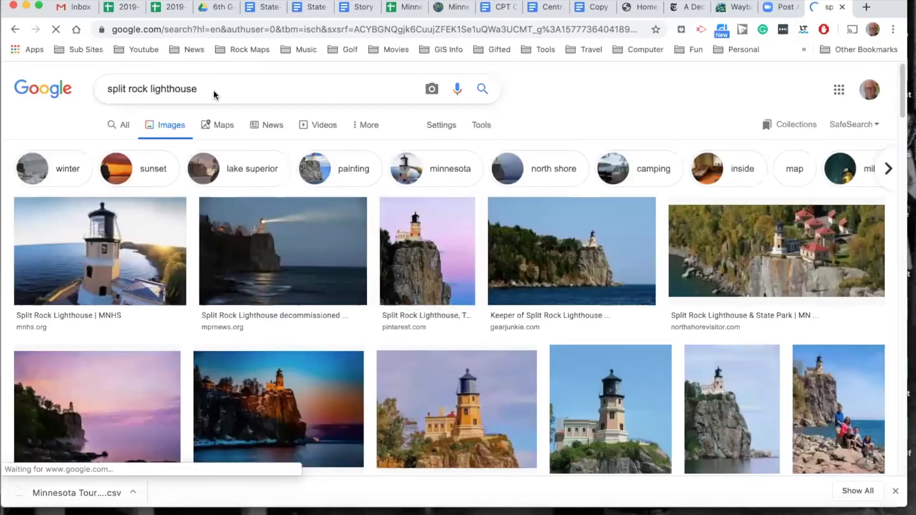
Exclude commercial sites from the image search by changing the query to "split rock lighthouse -.com"
{"action": "left_click", "coordinate": [200, 89]}
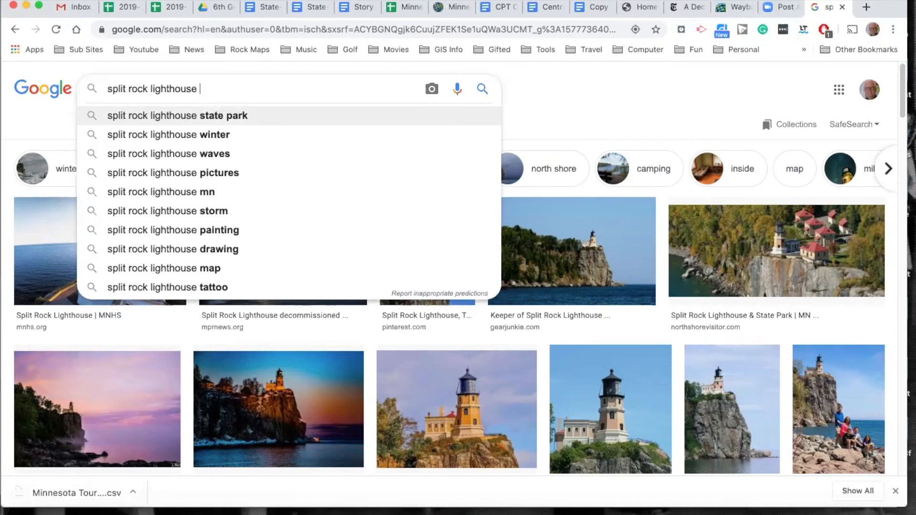
{"action": "type", "text": "-"}
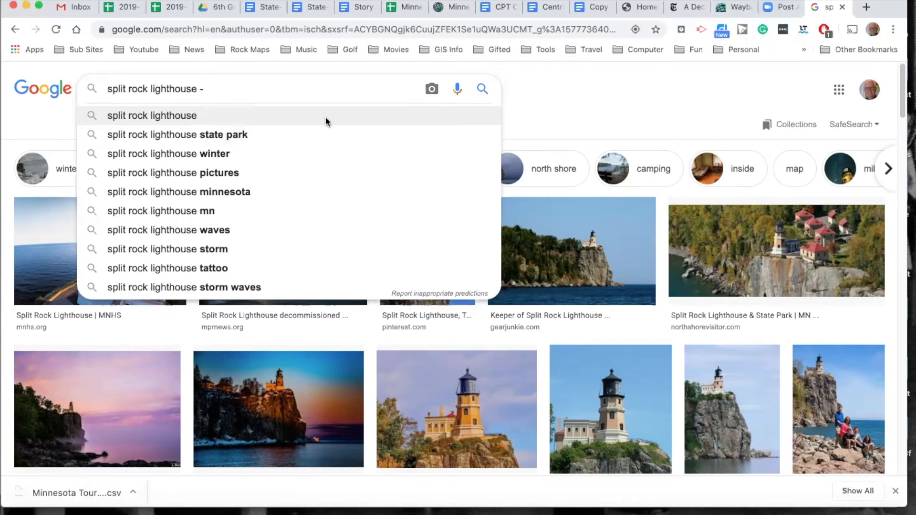
{"action": "type", "text": ".com"}
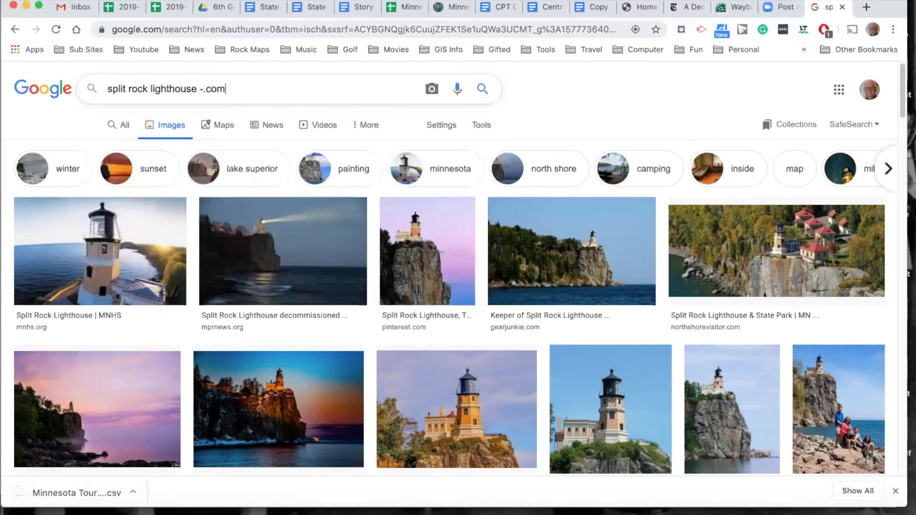
{"action": "key", "text": "Return"}
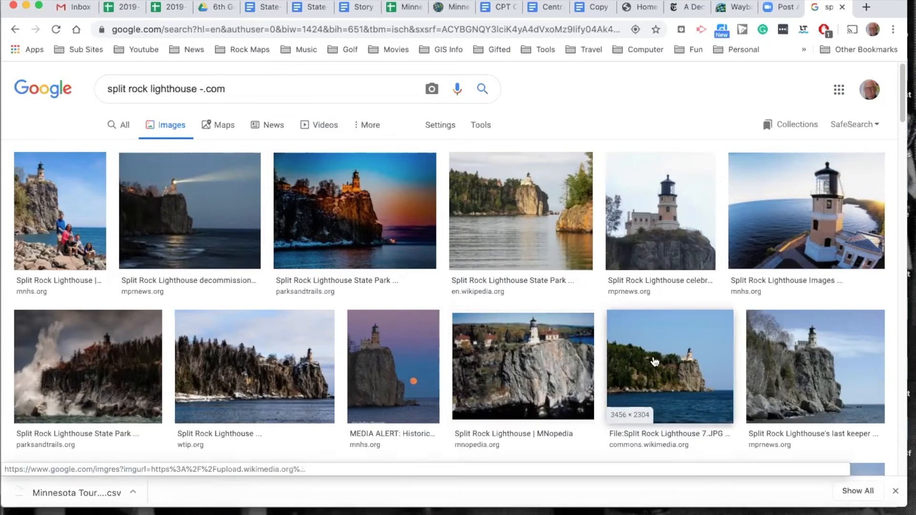
Copy the image address of the Wikimedia Commons result File:Split Rock Lighthouse 7.JPG
{"action": "left_click", "coordinate": [653, 361]}
{"action": "right_click", "coordinate": [675, 198]}
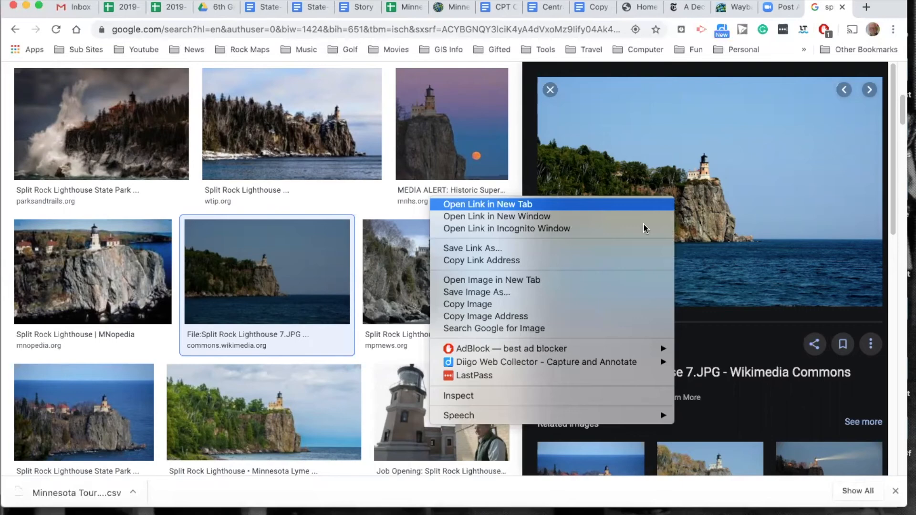
{"action": "left_click", "coordinate": [517, 316]}
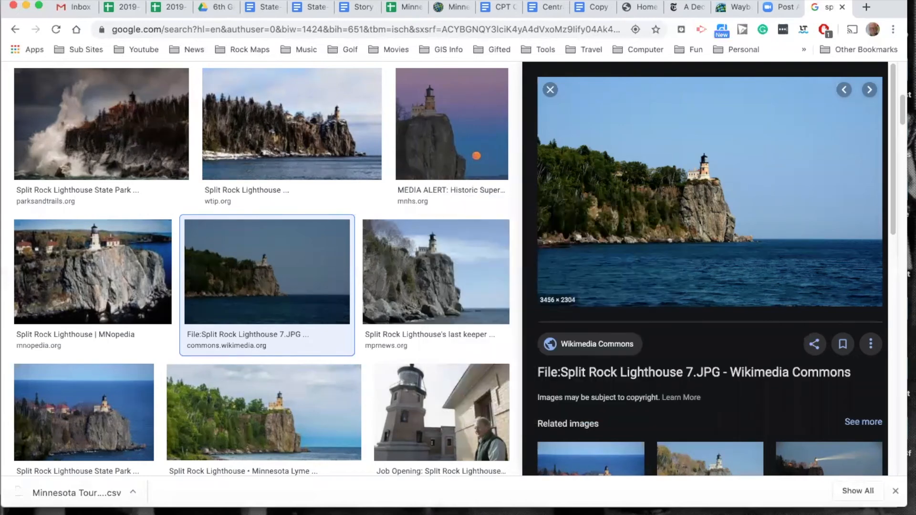
Load the copied Split_Rock_Lighthouse_7.JPG address in a new browser tab and copy the full URL from there
{"action": "left_click", "coordinate": [866, 5]}
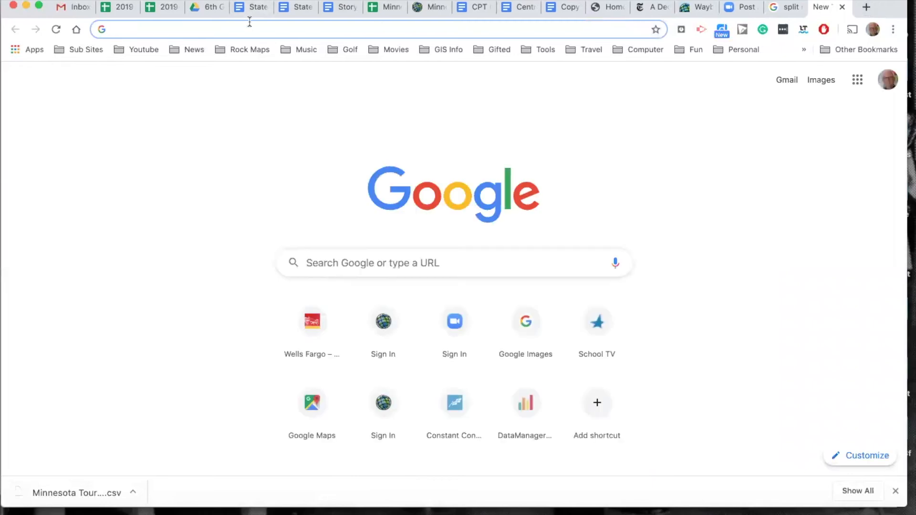
{"action": "type", "text": "https://upload.wikimedia.org/wikipedia/commons/0/01/Split_Rock_Lighthouse_7.JPG"}
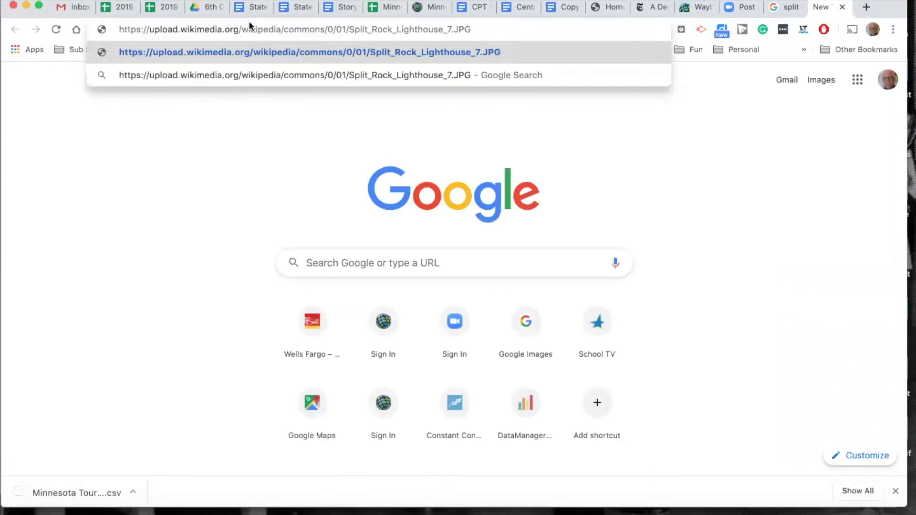
{"action": "key", "text": "Return"}
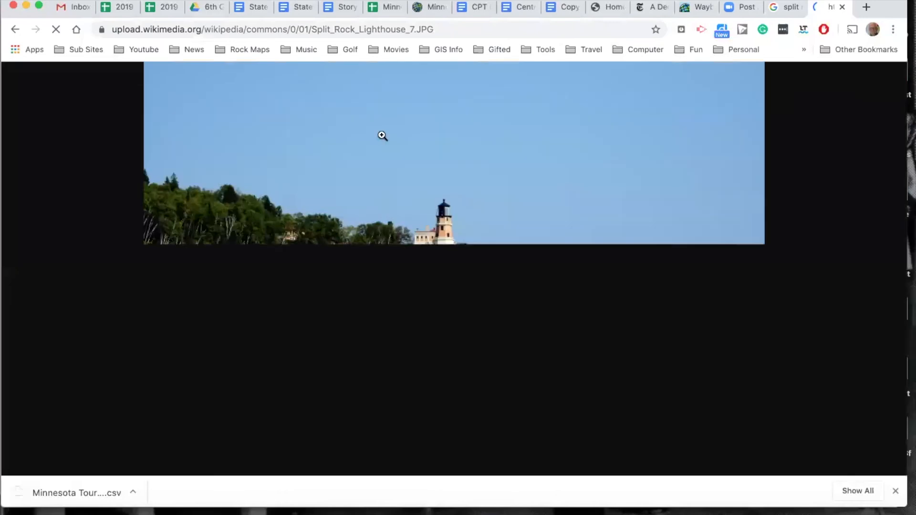
{"action": "left_click", "coordinate": [439, 29]}
{"action": "key", "text": "ctrl+c"}
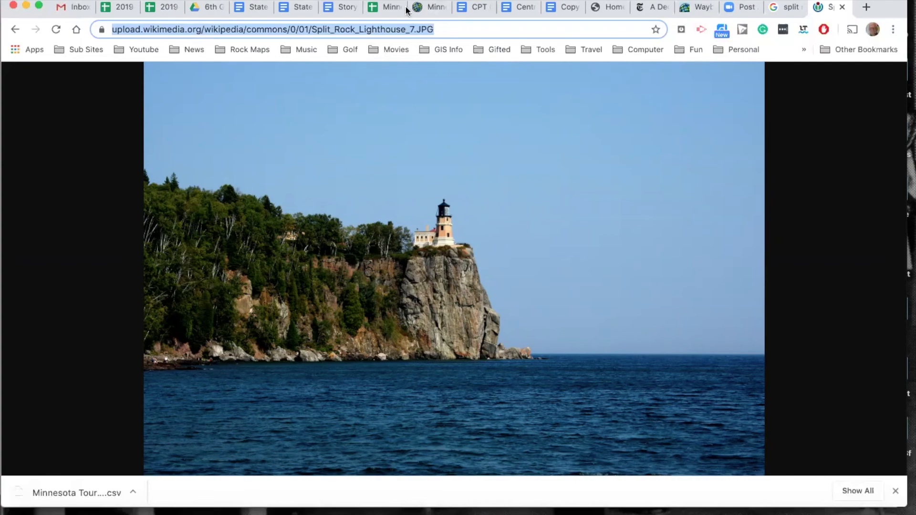
Back in the web map, paste the copied picture address as the lighthouse note's Image URL and Image Link URL, and close the note
{"action": "left_click", "coordinate": [428, 8]}
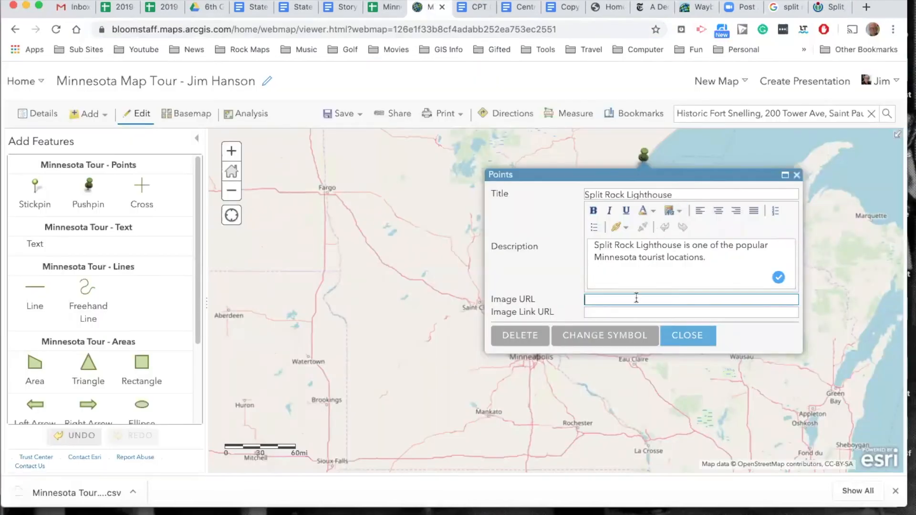
{"action": "key", "text": "ctrl+v"}
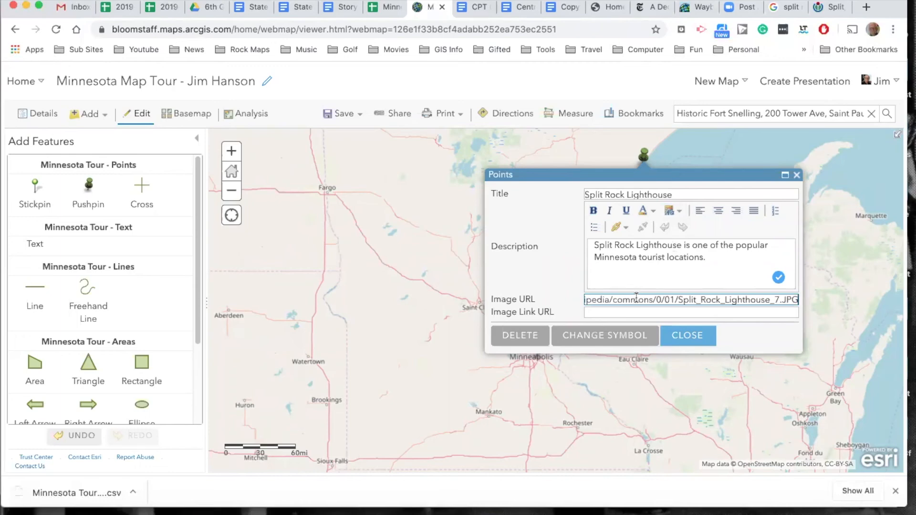
{"action": "left_click", "coordinate": [610, 312]}
{"action": "type", "text": "https://"}
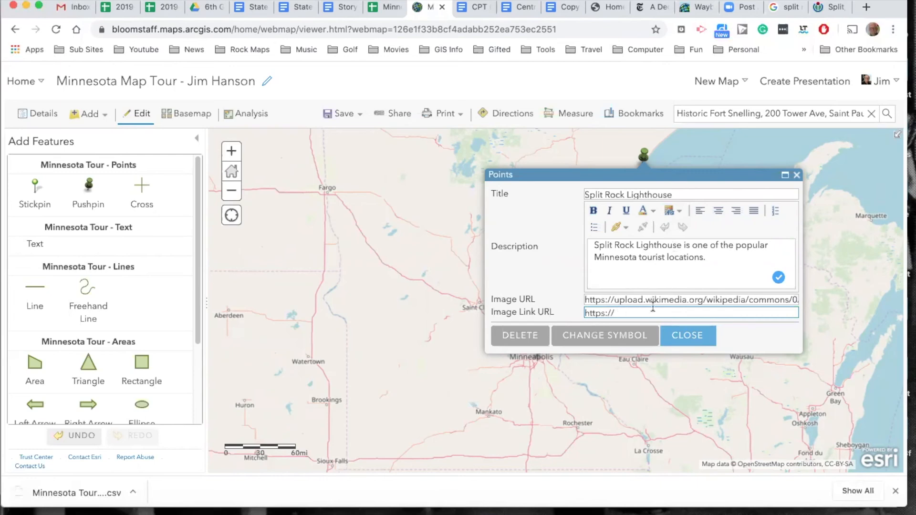
{"action": "left_click_drag", "start_coordinate": [619, 312], "coordinate": [570, 315]}
{"action": "key", "text": "ctrl+v"}
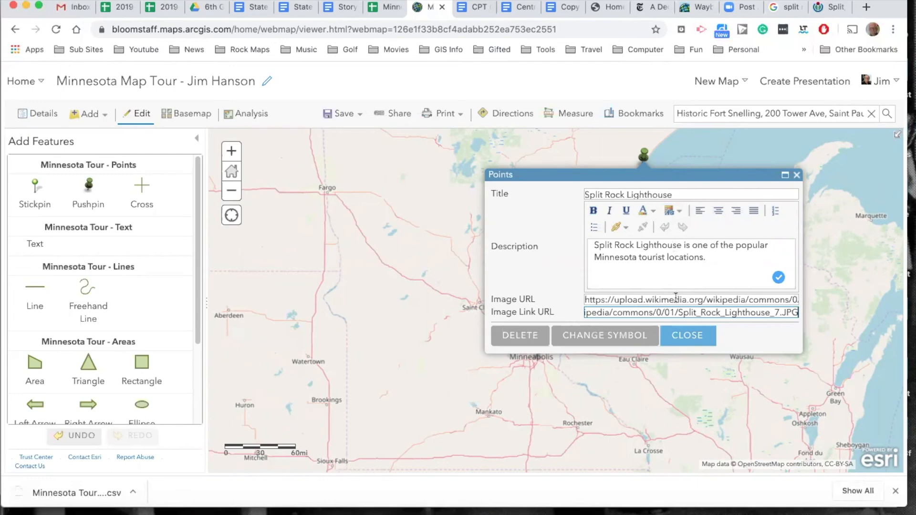
{"action": "left_click", "coordinate": [697, 337]}
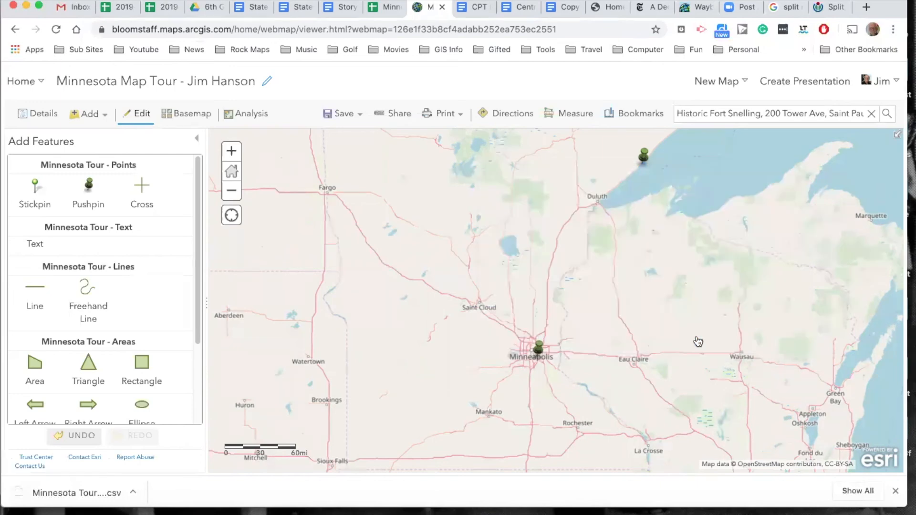
Finish editing the map notes and save the map
{"action": "left_click", "coordinate": [142, 118]}
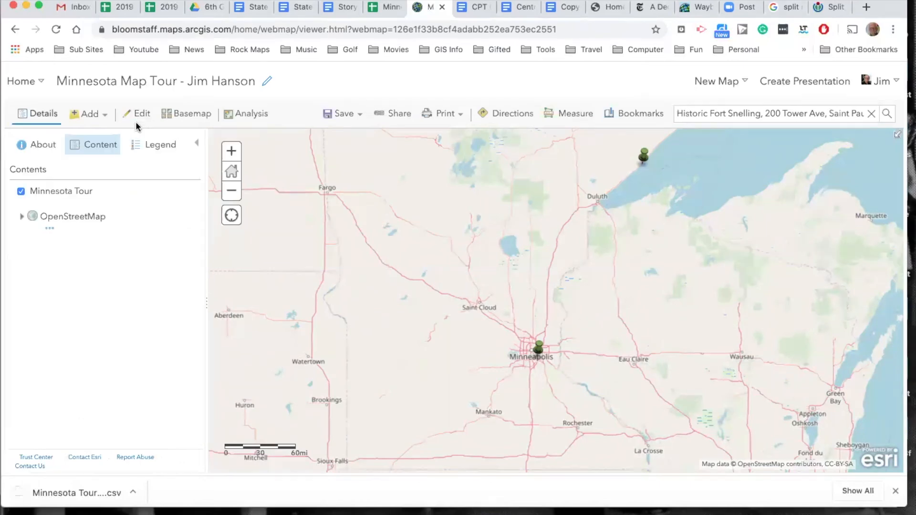
{"action": "left_click", "coordinate": [340, 114]}
{"action": "left_click", "coordinate": [333, 135]}
Check the Split Rock Lighthouse pop-up on the map, including its description, picture and the full-size image link
{"action": "left_click", "coordinate": [644, 157]}
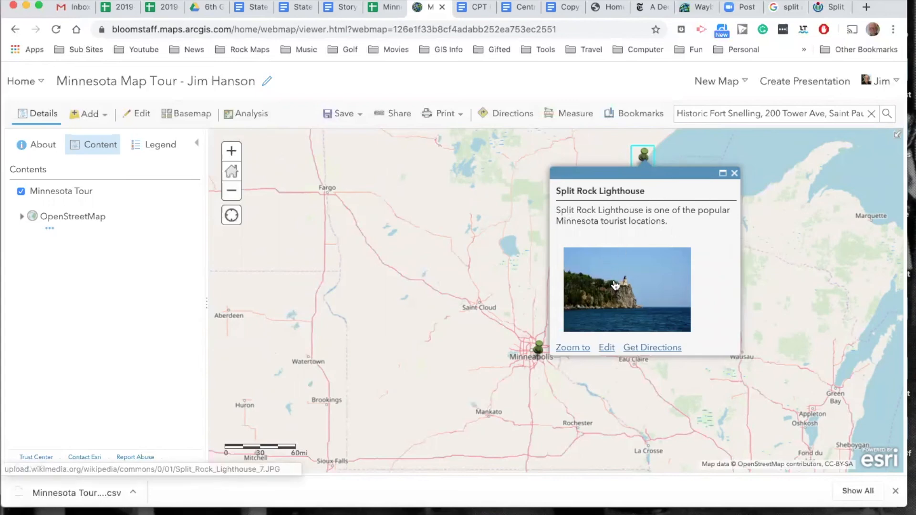
{"action": "left_click", "coordinate": [619, 295]}
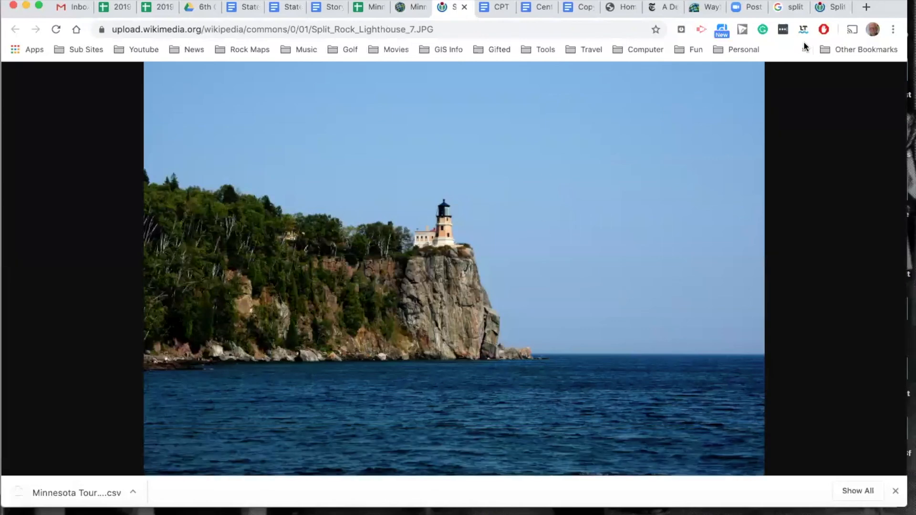
{"action": "left_click", "coordinate": [416, 7]}
{"action": "left_click", "coordinate": [736, 171]}
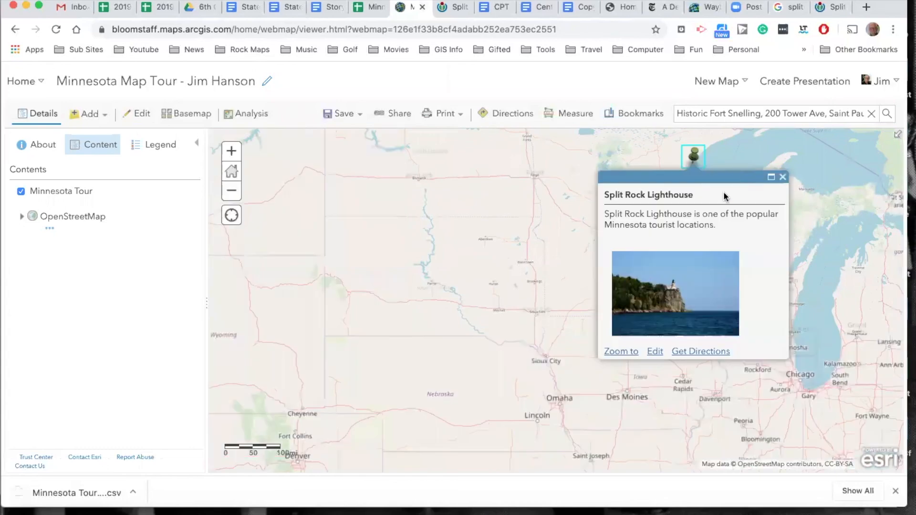
{"action": "left_click", "coordinate": [782, 177]}
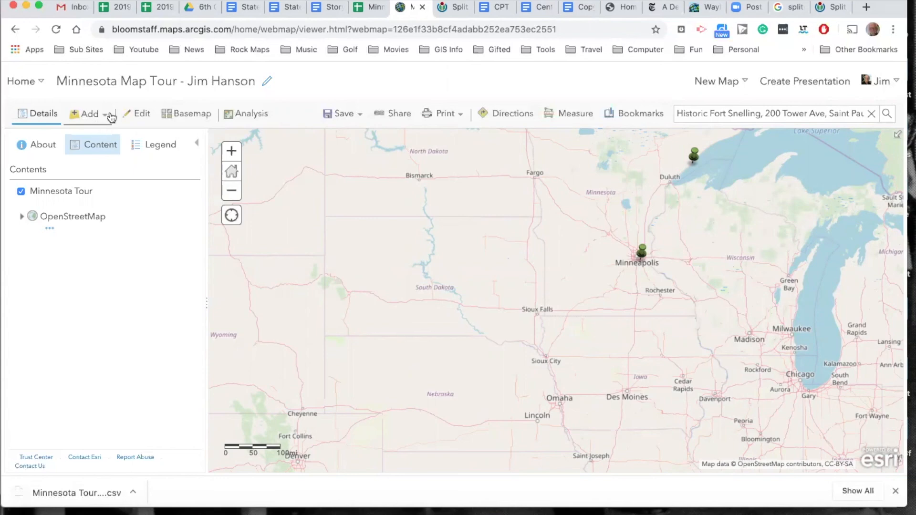
Start editing the map notes, then copy the place name James J. Hill House from the Minnesota Tour 6th Grade spreadsheet
{"action": "left_click", "coordinate": [141, 115]}
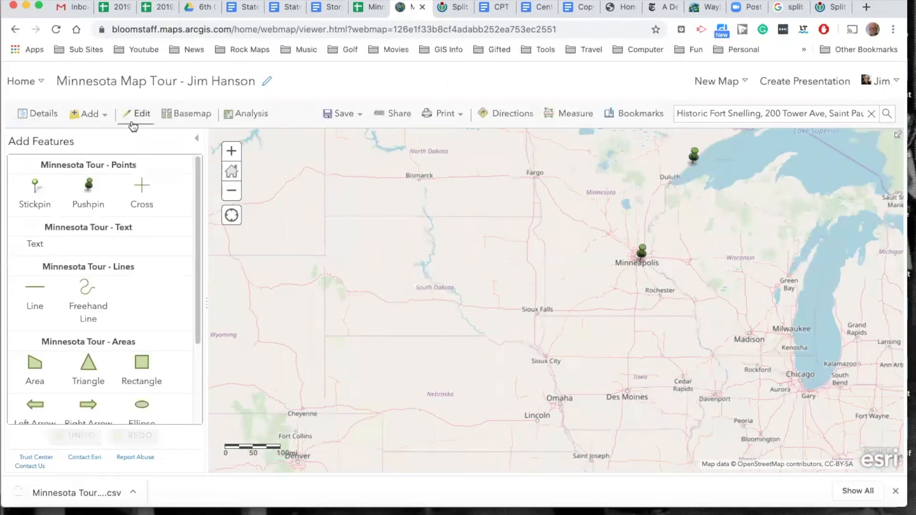
{"action": "left_click_drag", "start_coordinate": [576, 254], "coordinate": [477, 338]}
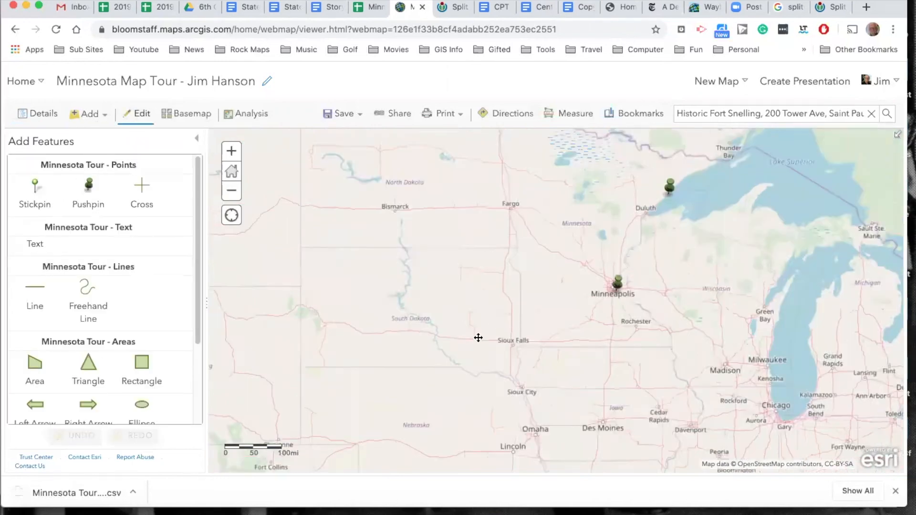
{"action": "left_click", "coordinate": [367, 8]}
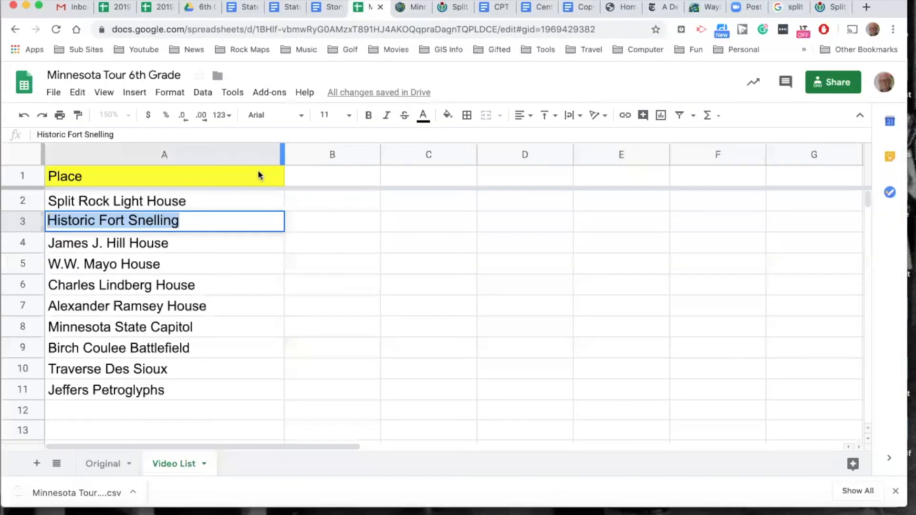
{"action": "left_click", "coordinate": [168, 241]}
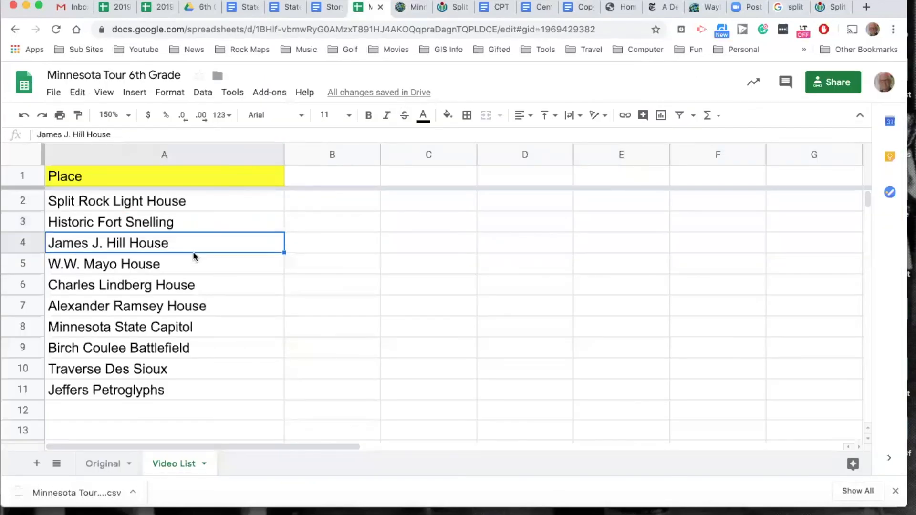
{"action": "triple_click", "coordinate": [169, 241]}
{"action": "key", "text": "super+c"}
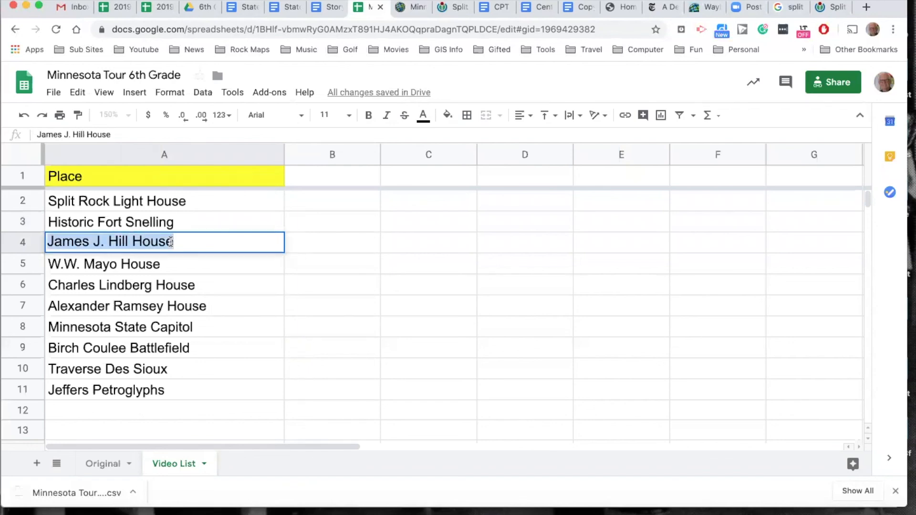
Back in the web map, replace the old place search with the copied James J. Hill House and locate the Saint Paul, MN match
{"action": "left_click", "coordinate": [414, 8]}
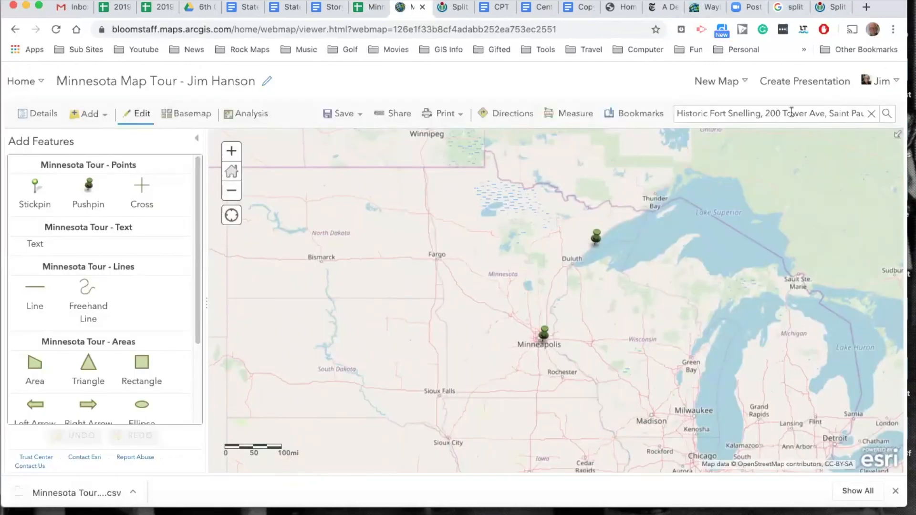
{"action": "left_click", "coordinate": [871, 114]}
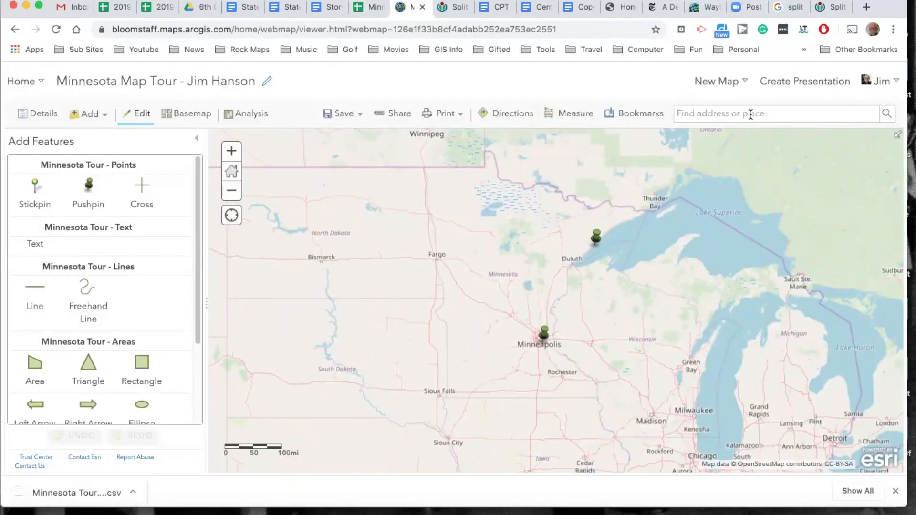
{"action": "key", "text": "super+v"}
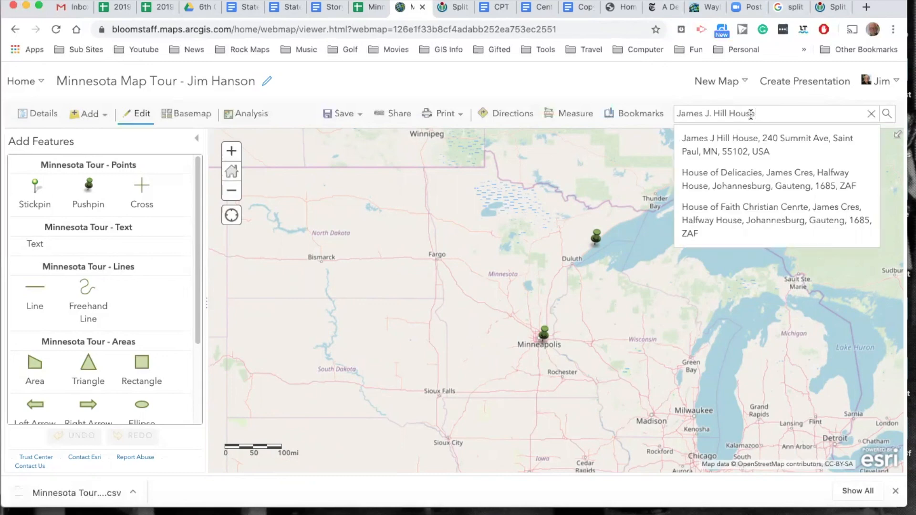
{"action": "left_click", "coordinate": [741, 139]}
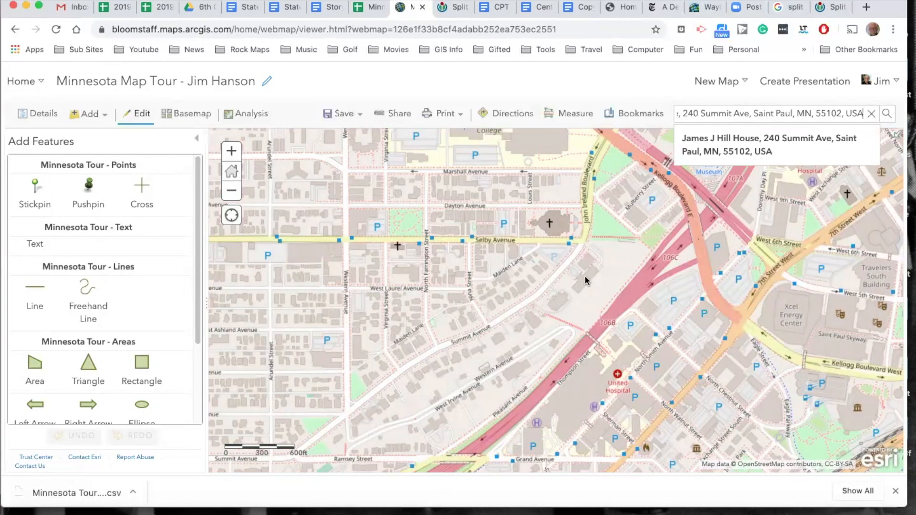
{"action": "key", "text": "Return"}
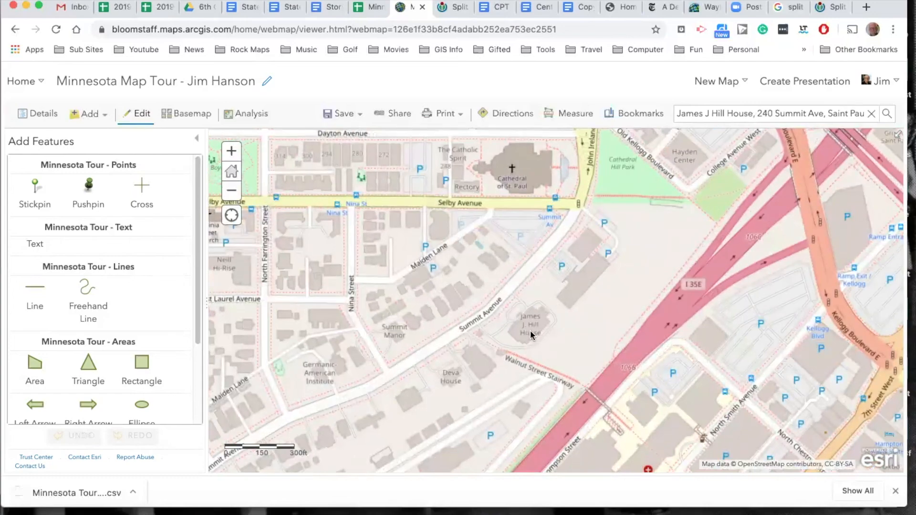
{"action": "scroll", "coordinate": [534, 339], "scroll_direction": "up", "scroll_amount": 1}
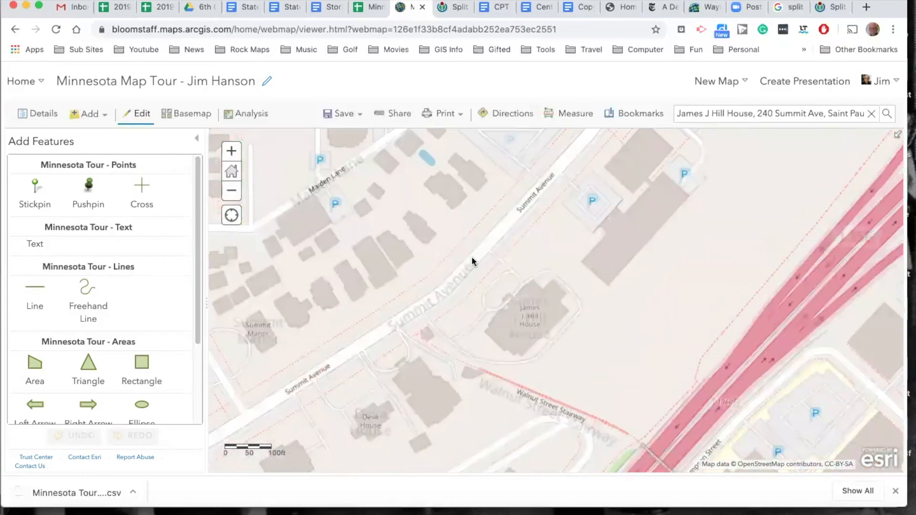
Place a Pushpin note on the James J. Hill House building, title it "James J. Hill House", and close the note
{"action": "left_click", "coordinate": [88, 188]}
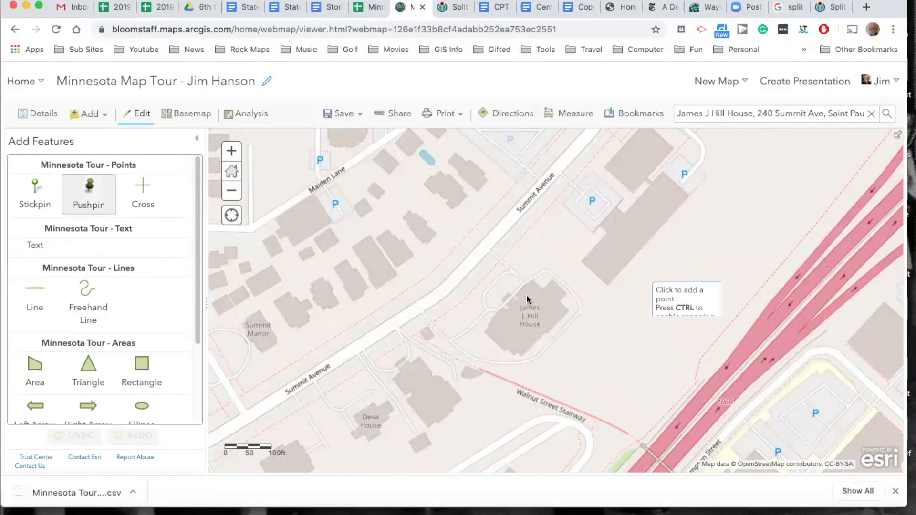
{"action": "left_click", "coordinate": [603, 342]}
{"action": "left_click_drag", "start_coordinate": [666, 250], "coordinate": [631, 253]}
{"action": "type", "text": "James J."}
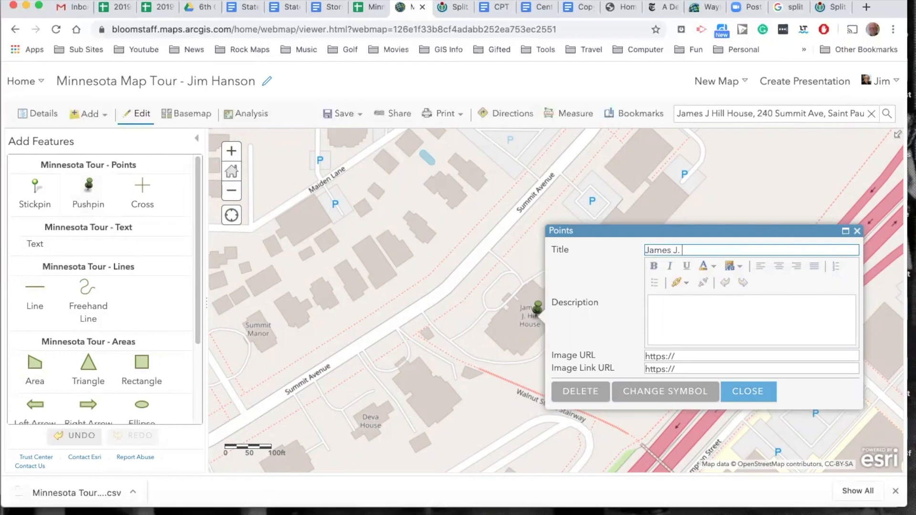
{"action": "type", "text": " Hill House"}
{"action": "left_click", "coordinate": [763, 395]}
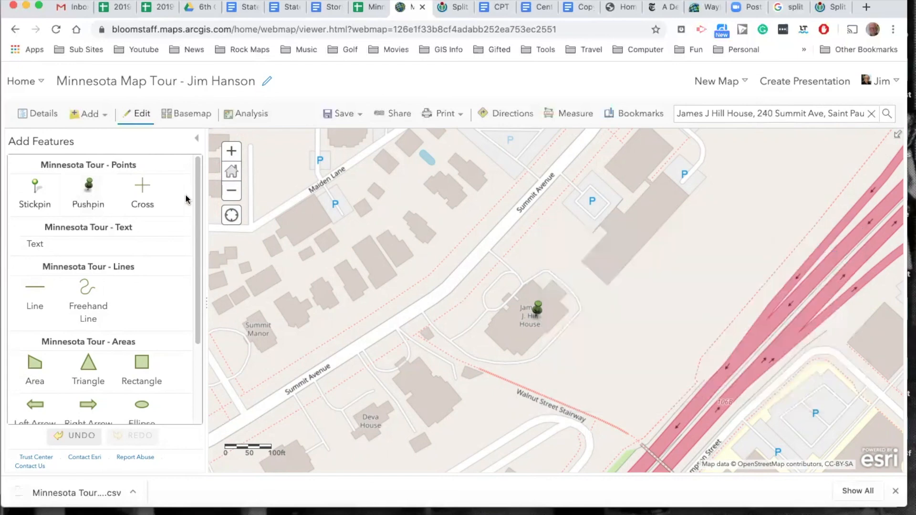
Finish editing the map notes, return the map to its default extent, and save the map
{"action": "left_click", "coordinate": [141, 116]}
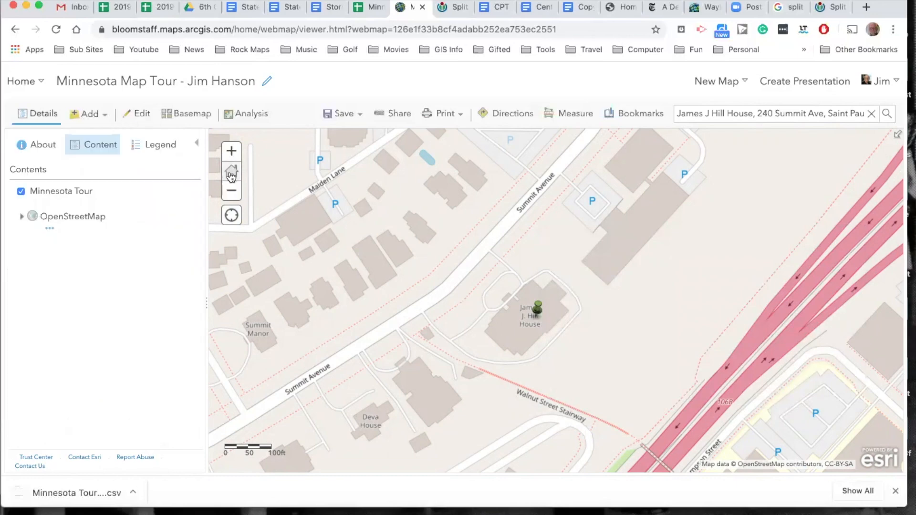
{"action": "left_click", "coordinate": [232, 192]}
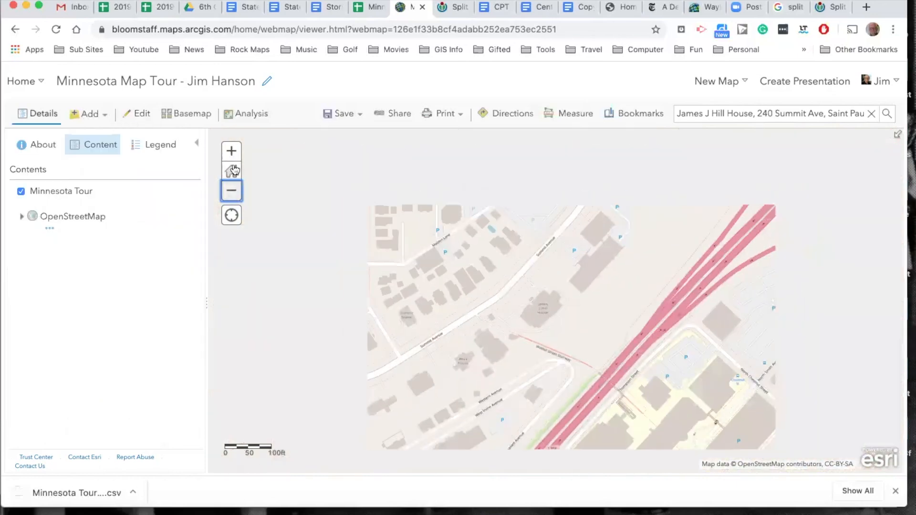
{"action": "left_click", "coordinate": [232, 172]}
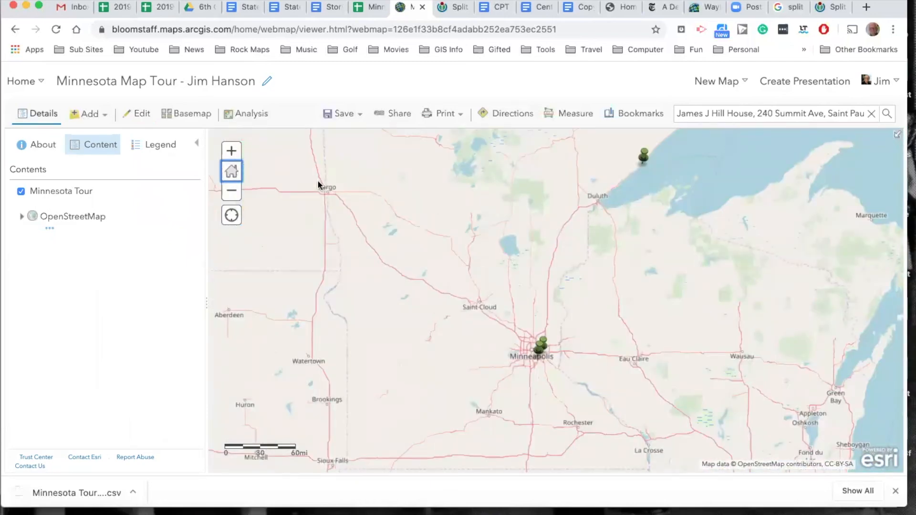
{"action": "left_click", "coordinate": [337, 116]}
{"action": "left_click", "coordinate": [329, 135]}
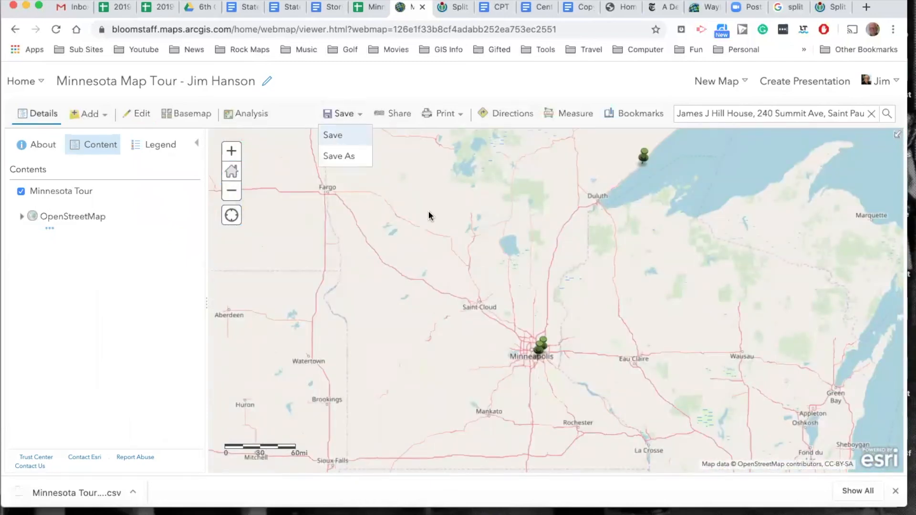